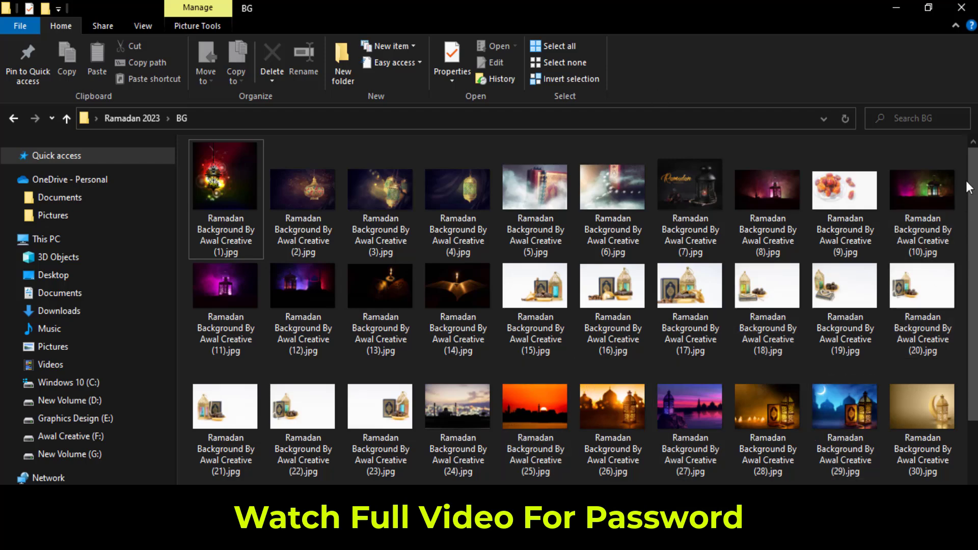
Switch the BG folder view to Extra large icons.
scroll(970, 188, "down", 2)
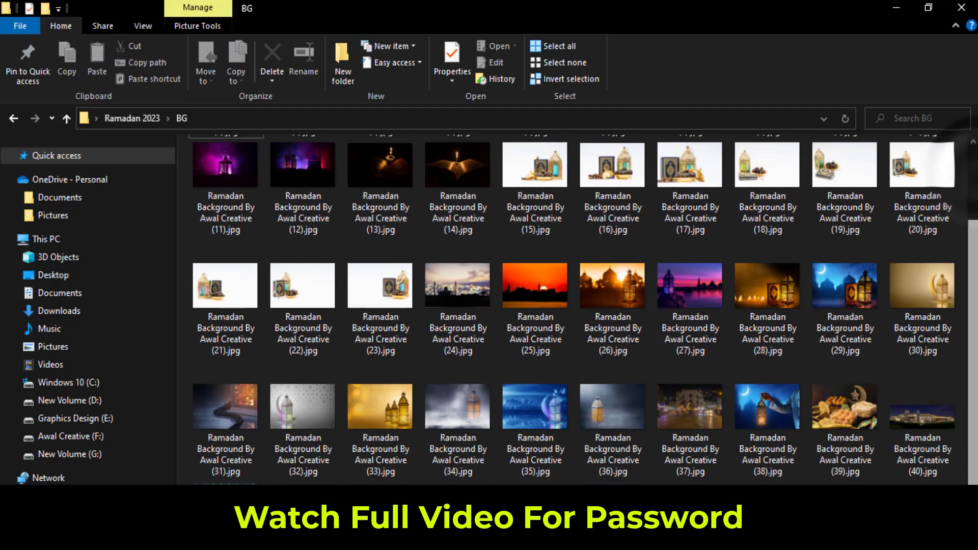
scroll(970, 255, "up", 2)
scroll(970, 255, "up", 2)
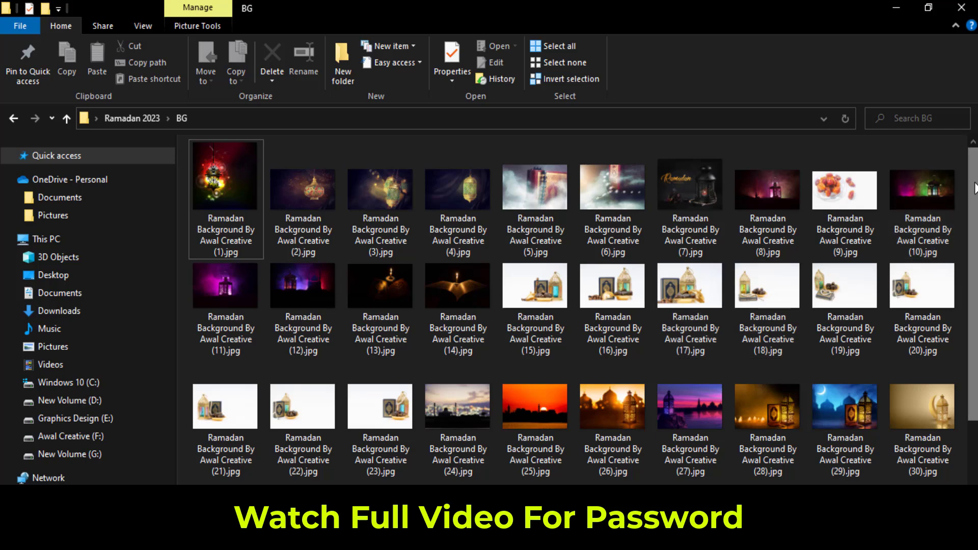
left_click(143, 26)
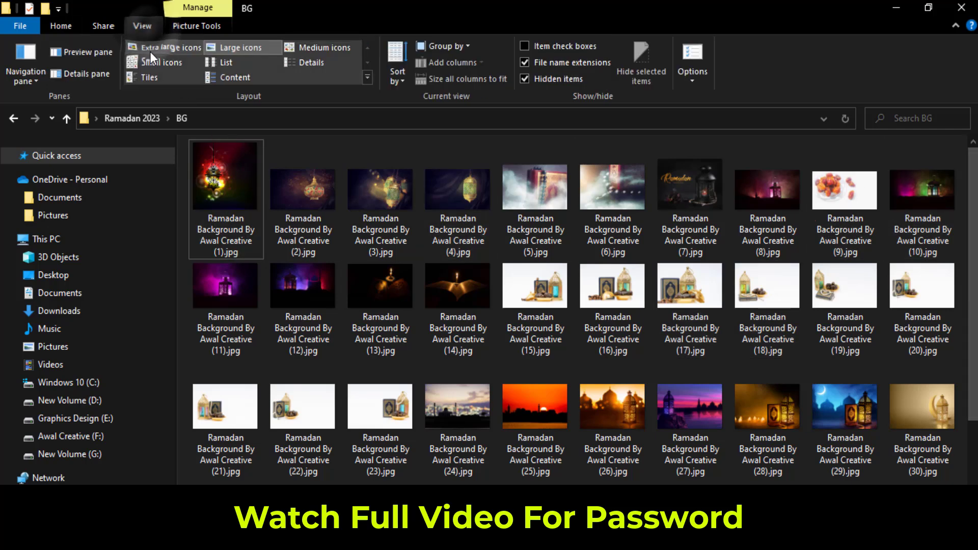
left_click(150, 48)
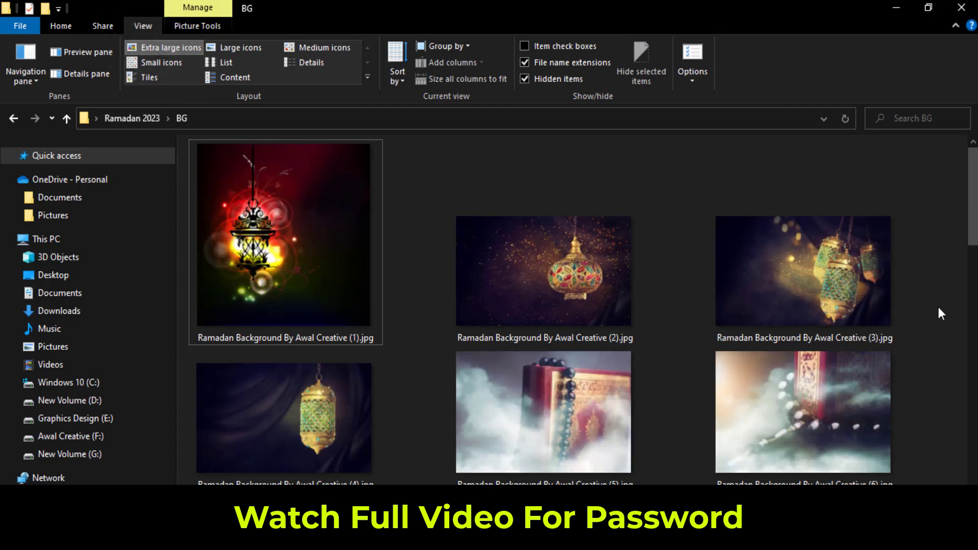
Scroll through the Ramadan background thumbnails to the last image, 41 of 41.
scroll(947, 153, "down", 2)
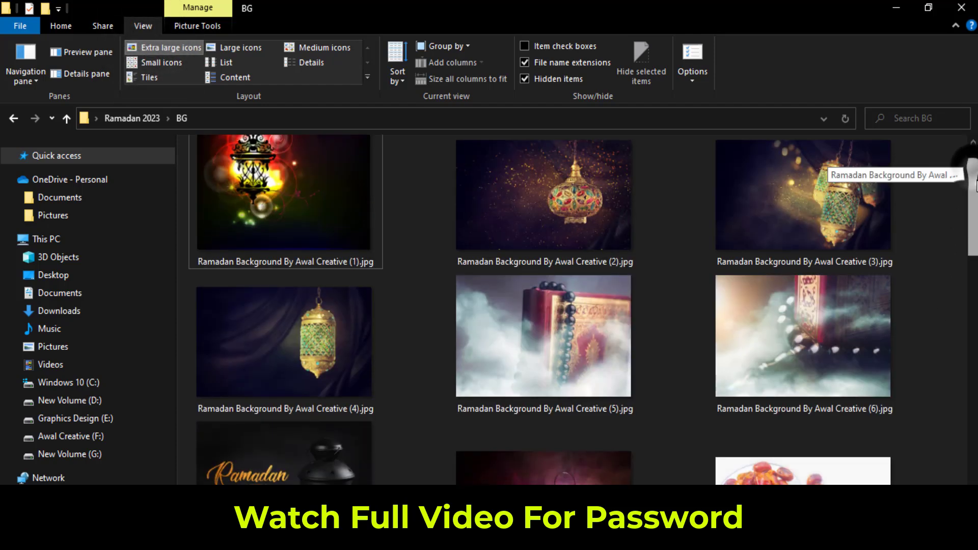
scroll(948, 152, "down", 1)
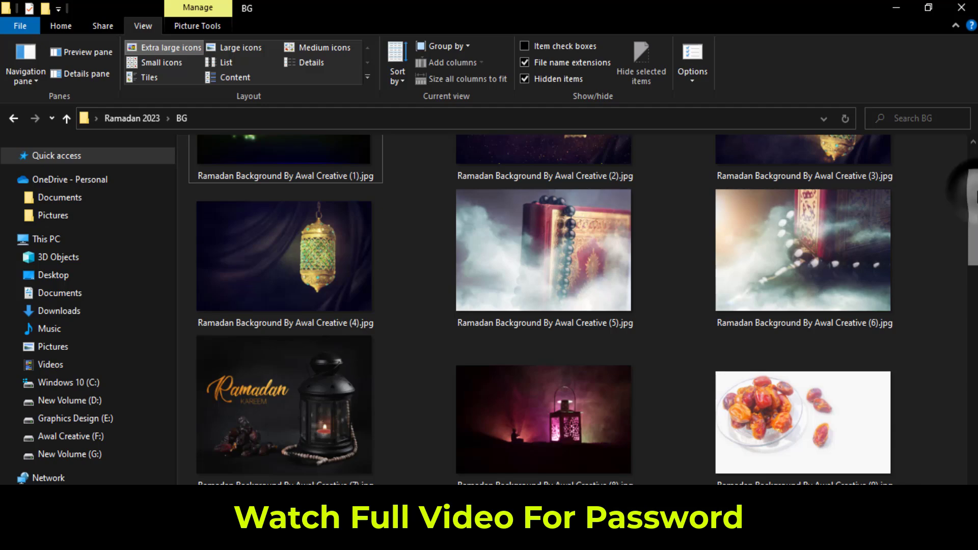
scroll(976, 198, "down", 3)
scroll(976, 199, "down", 2)
scroll(976, 199, "down", 3)
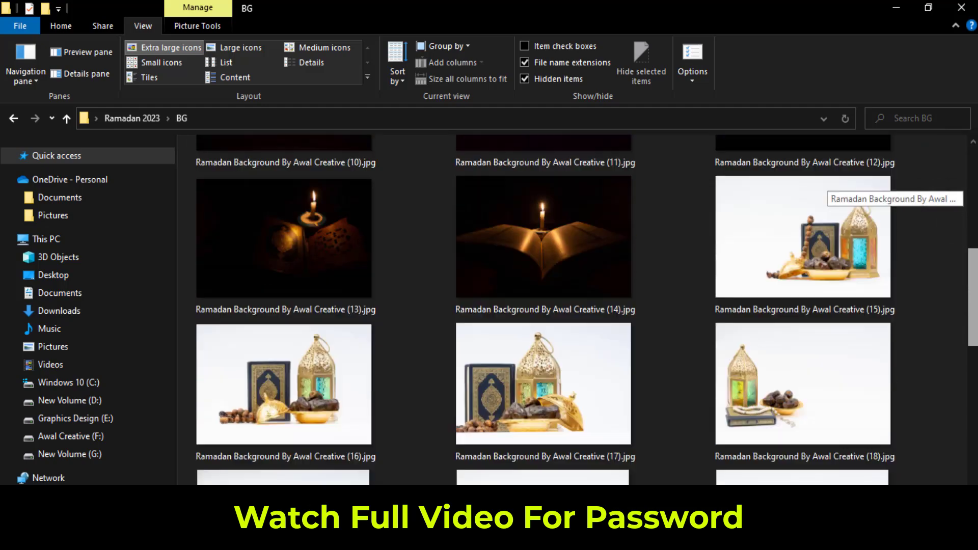
scroll(828, 270, "down", 4)
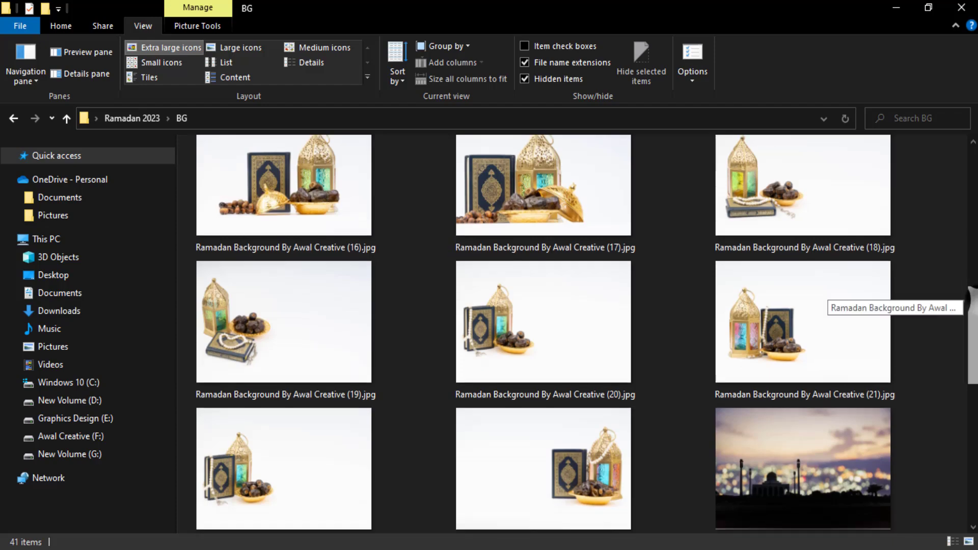
scroll(825, 298, "down", 4)
scroll(825, 298, "down", 1)
scroll(826, 298, "down", 3)
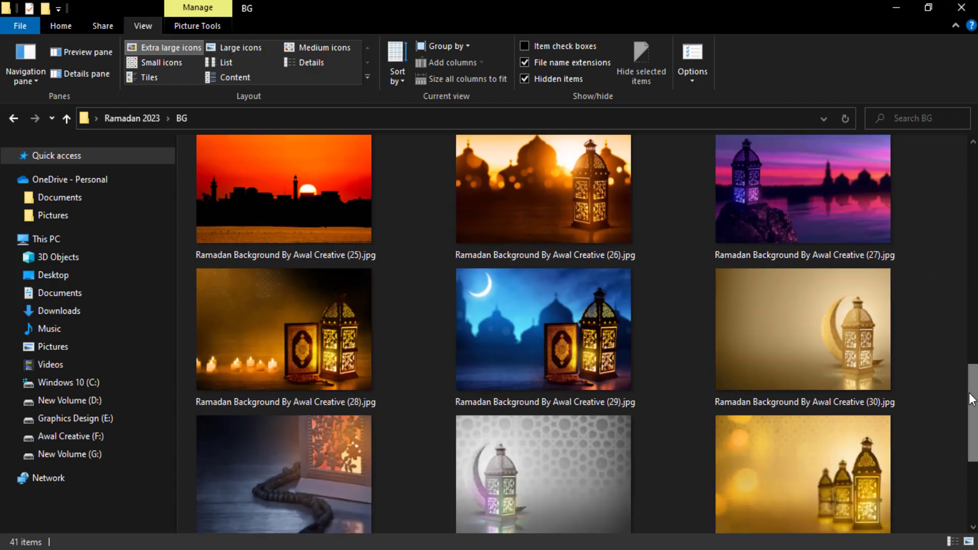
scroll(974, 402, "down", 1)
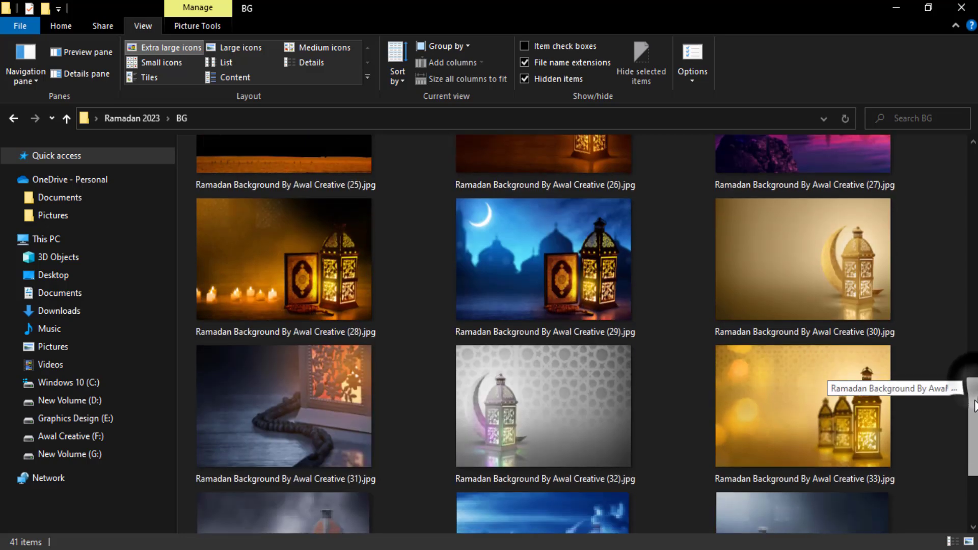
scroll(974, 406, "down", 6)
scroll(975, 405, "down", 2)
scroll(975, 405, "down", 2)
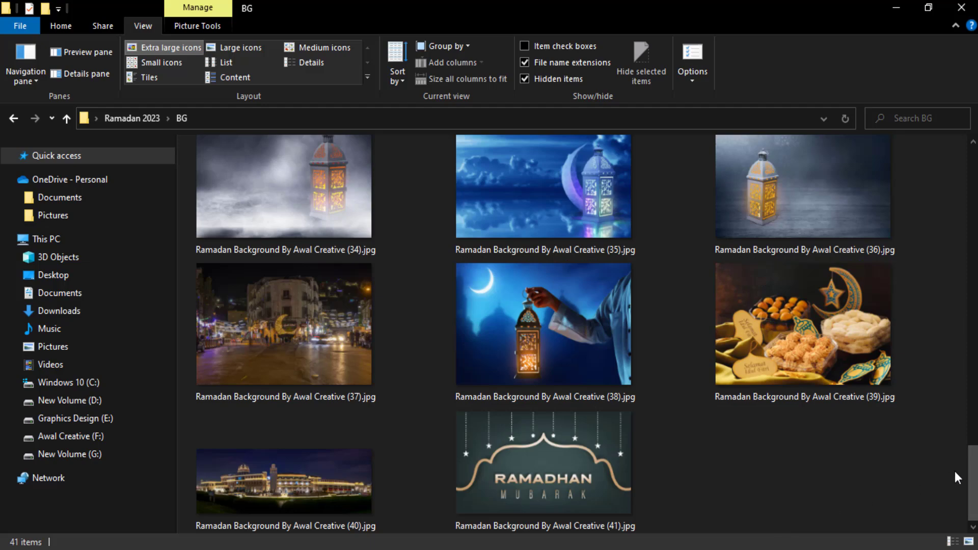
Browse the thumbnails and open the mosque-and-lantern photo, Ramadan Background By Awal Creative (26).jpg.
left_click_drag(975, 497, 969, 173)
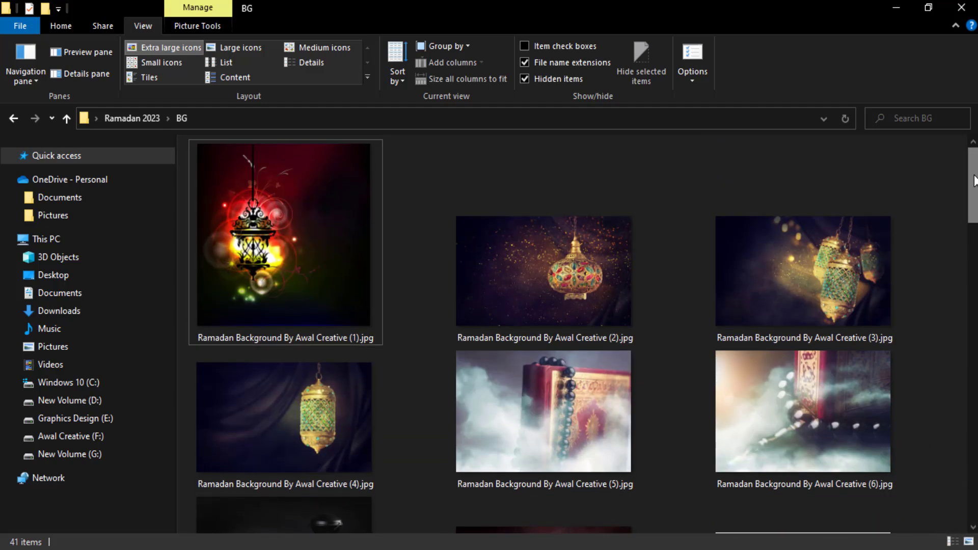
scroll(825, 179, "down", 5)
scroll(826, 179, "down", 5)
scroll(826, 178, "down", 5)
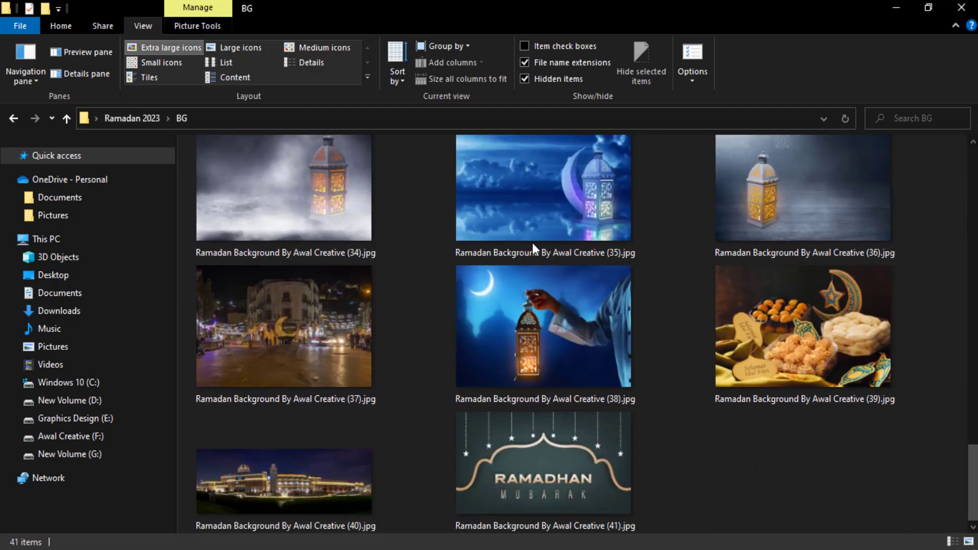
scroll(591, 286, "up", 5)
scroll(581, 313, "up", 5)
scroll(510, 298, "up", 5)
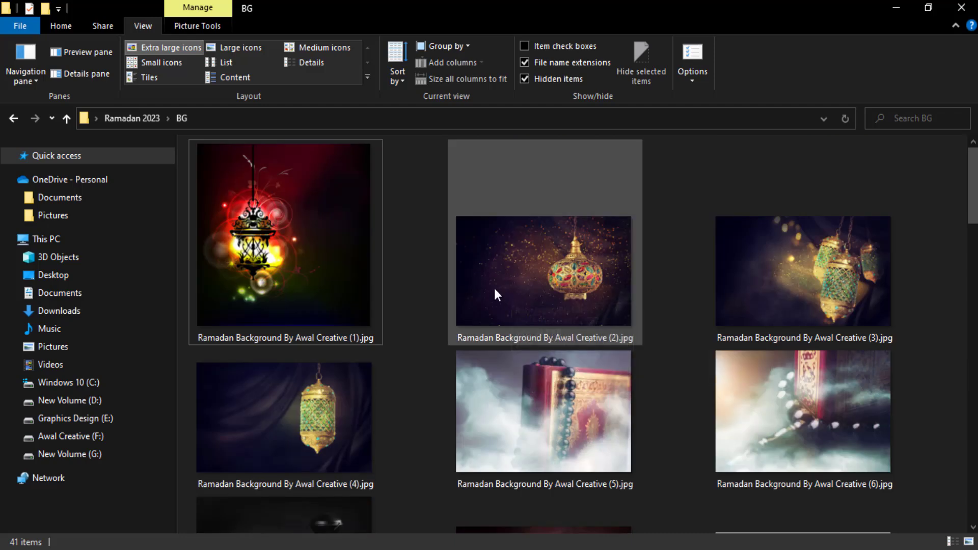
scroll(527, 312, "down", 5)
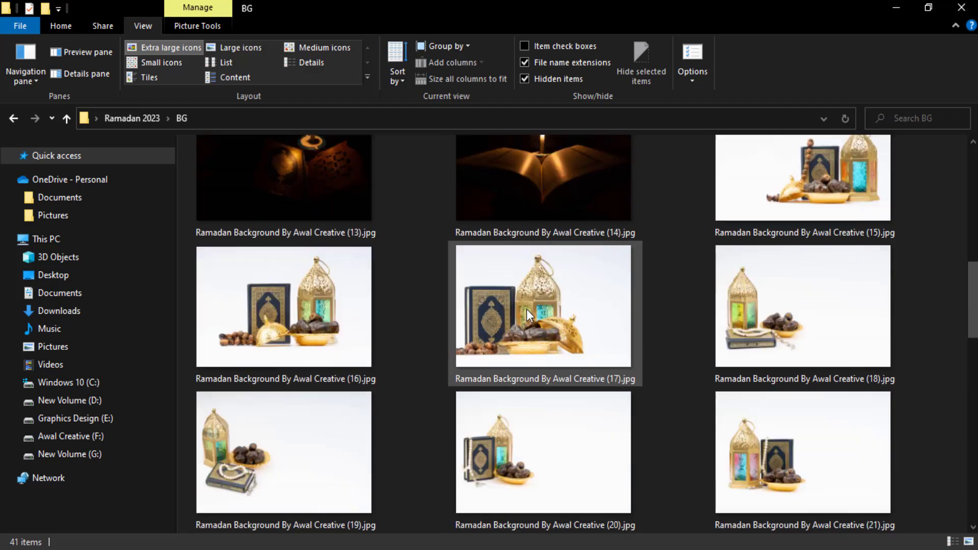
scroll(527, 310, "down", 3)
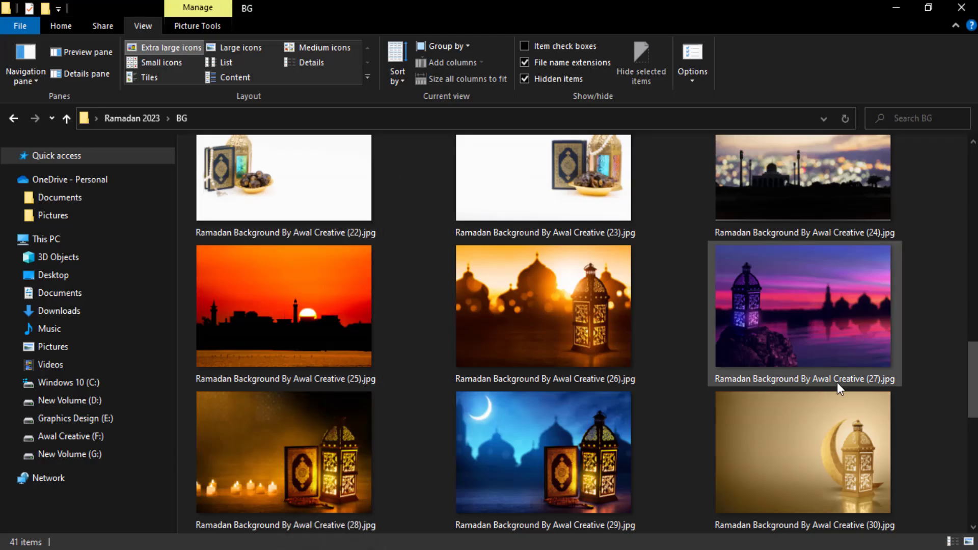
double_click(555, 295)
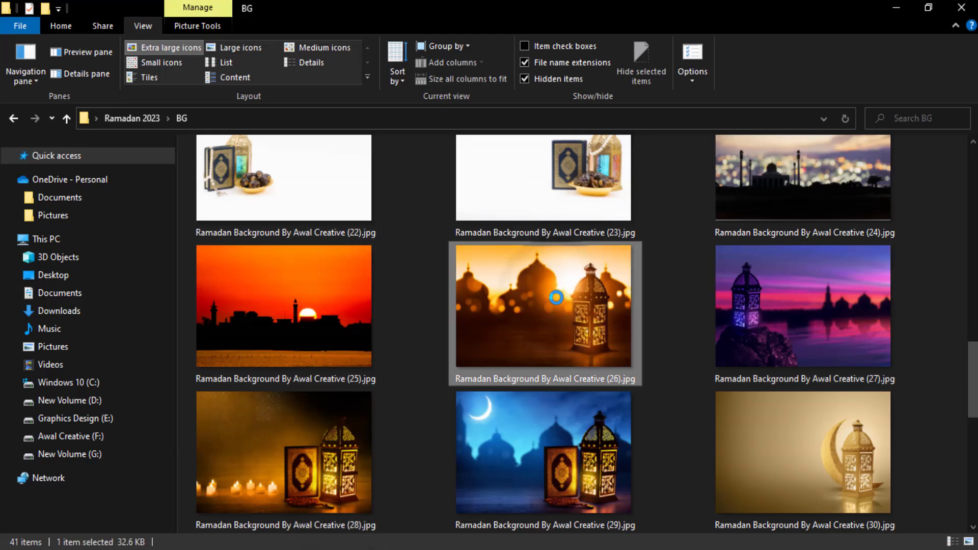
Place photo (26) in the poster, scale it to page width, and move it to the top.
mouse_move(576, 302)
left_mouse_down()
mouse_move(176, 548)
mouse_move(341, 242)
left_mouse_up()
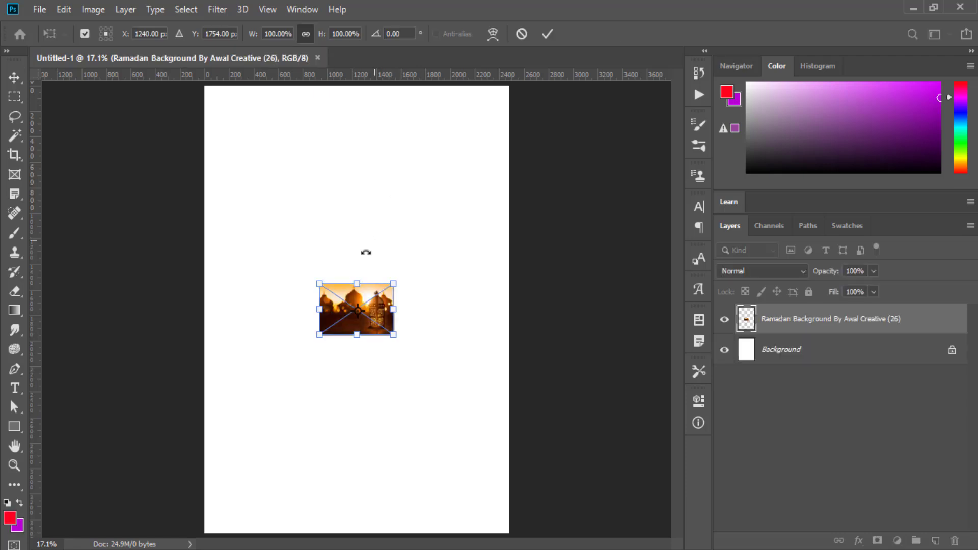
left_click_drag(357, 282, 357, 125)
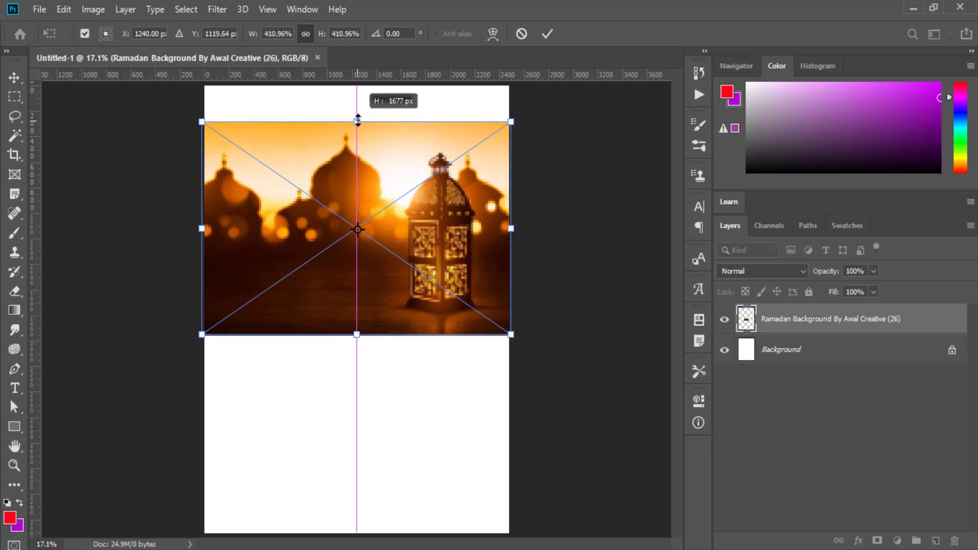
left_click_drag(356, 125, 356, 121)
left_click(548, 34)
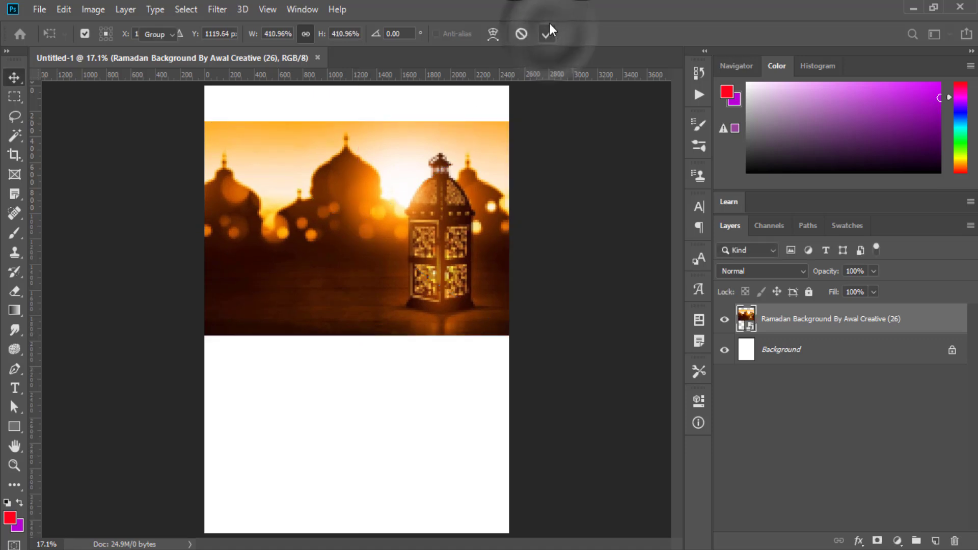
left_click_drag(385, 283, 386, 223)
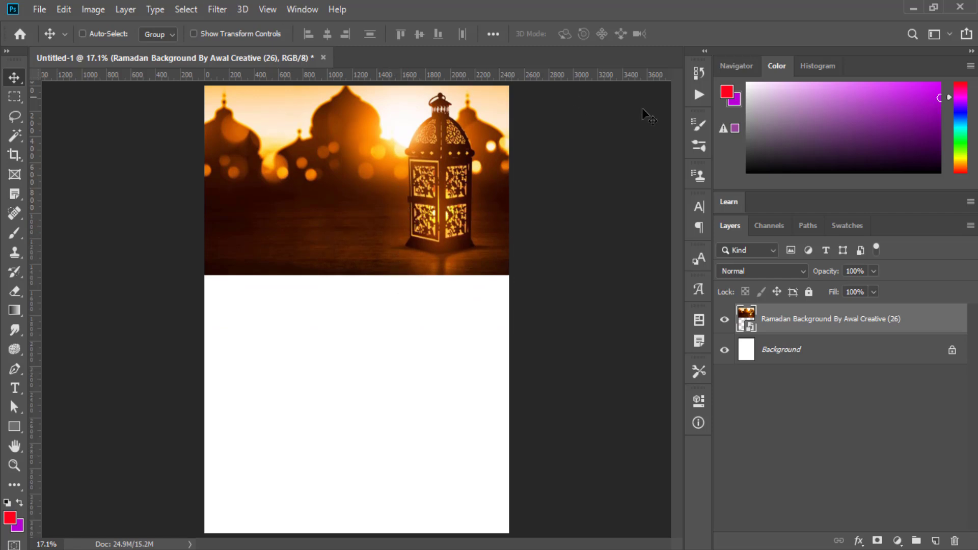
Add a layer mask to the photo and draw gradients fading its bottom edge into white.
left_click(877, 541)
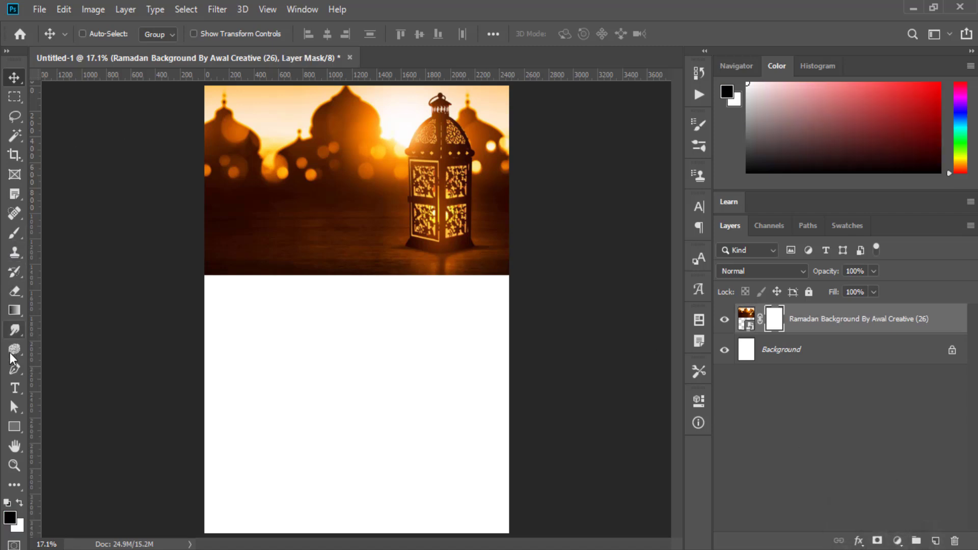
left_click(14, 309)
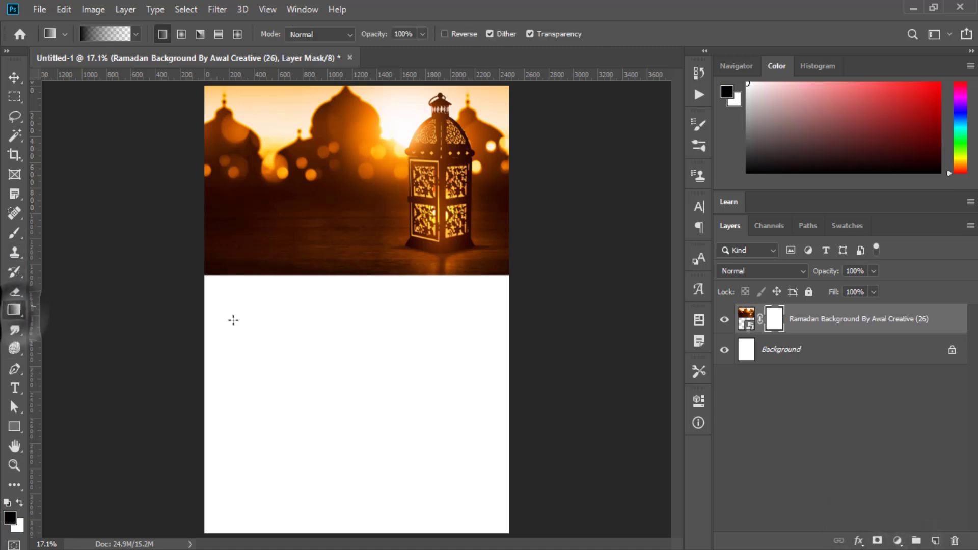
left_click_drag(314, 327, 320, 224)
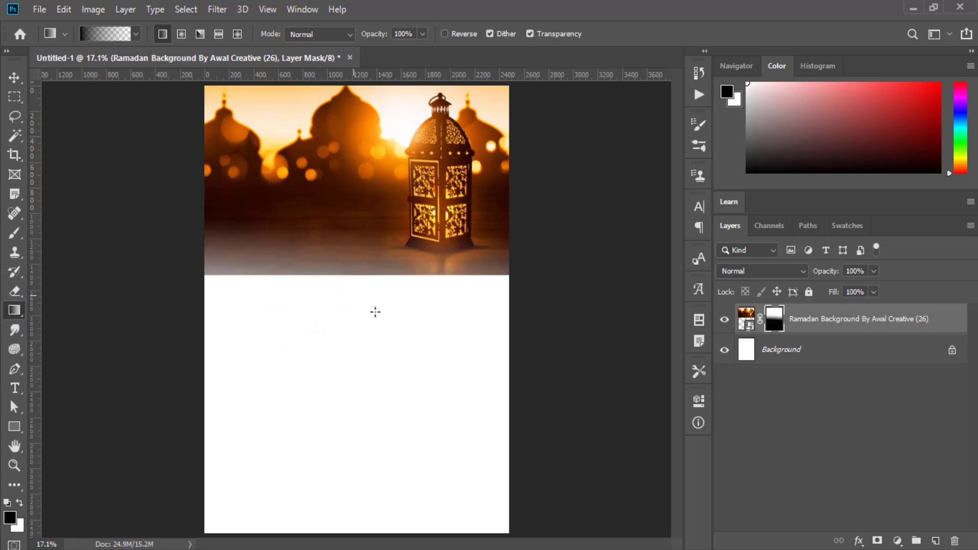
left_click_drag(365, 193, 365, 193)
left_click_drag(341, 315, 357, 208)
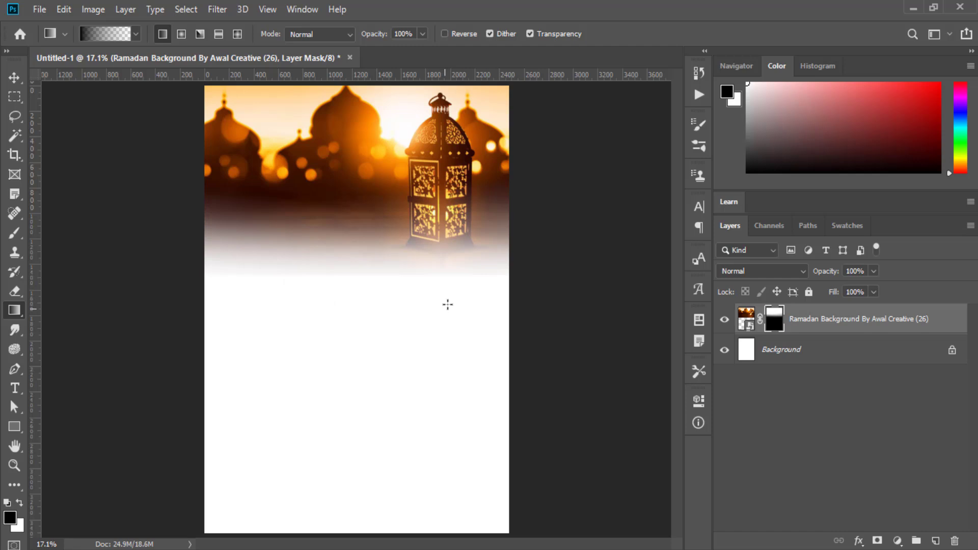
left_click_drag(447, 305, 452, 259)
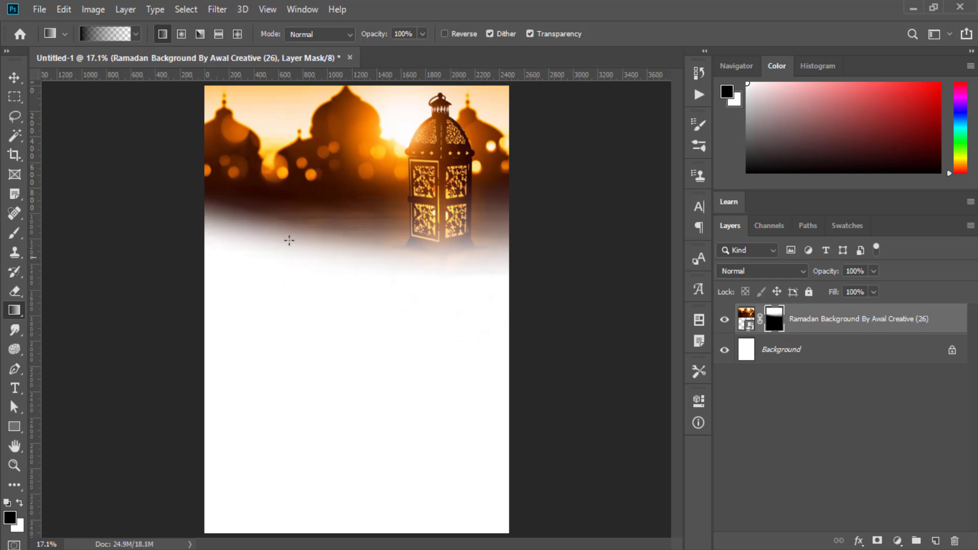
Undo back to an earlier fade and redraw the mask gradient so the photo blends into white.
left_click_drag(285, 234, 284, 255)
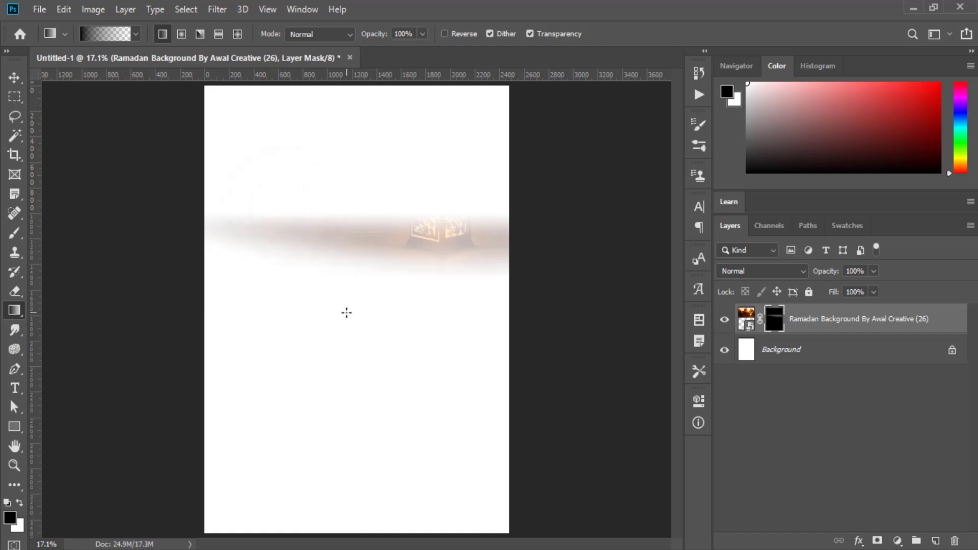
key("ctrl+z")
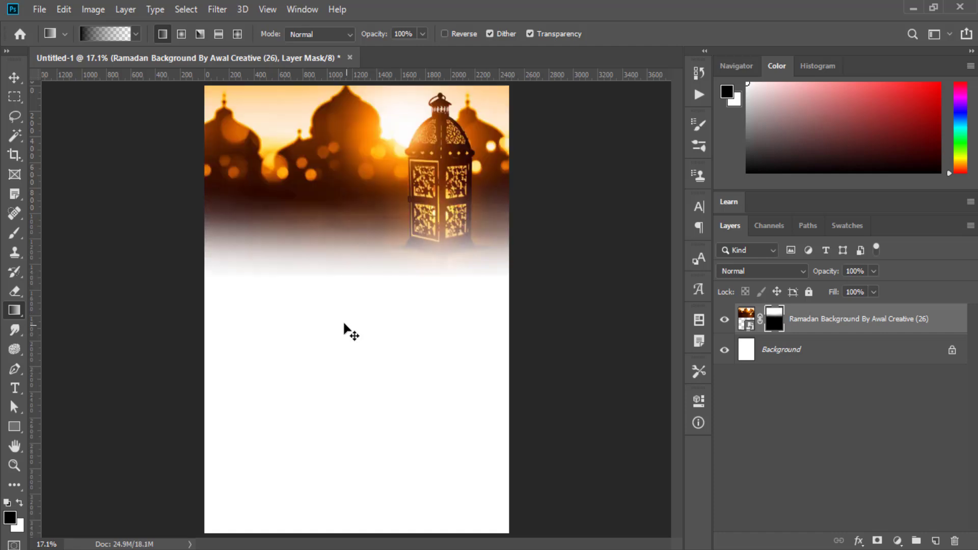
key("ctrl+z")
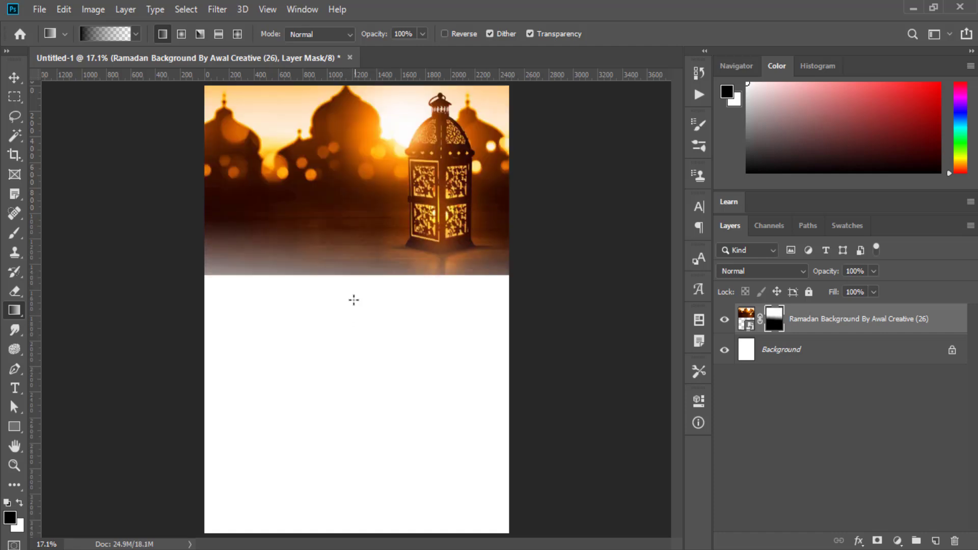
mouse_move(347, 266)
left_mouse_down()
mouse_move(313, 288)
mouse_move(334, 250)
left_mouse_up()
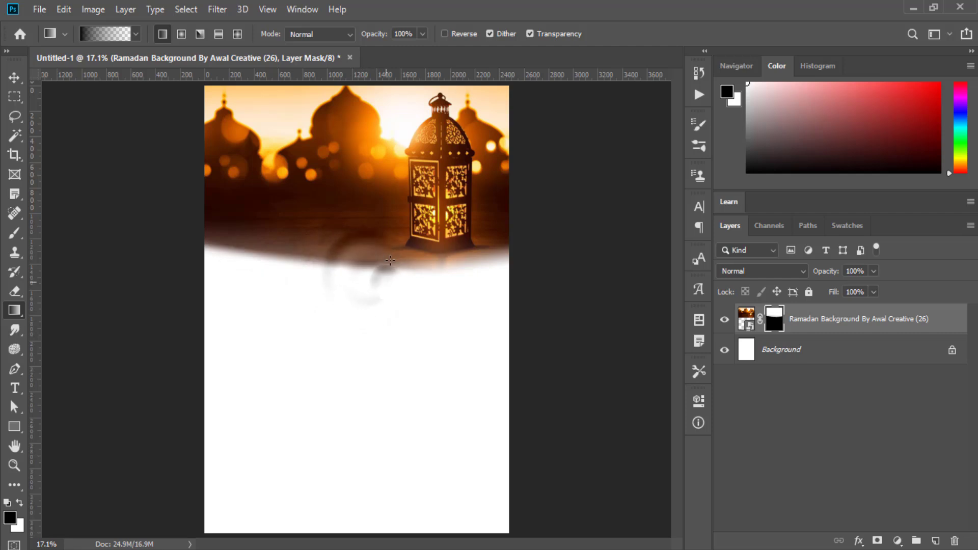
left_click_drag(382, 286, 429, 270)
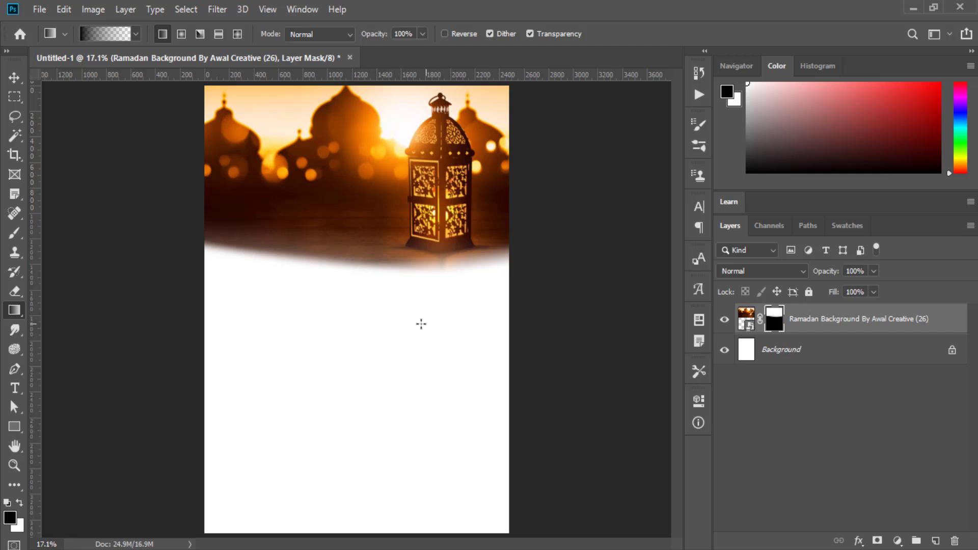
left_click(15, 78)
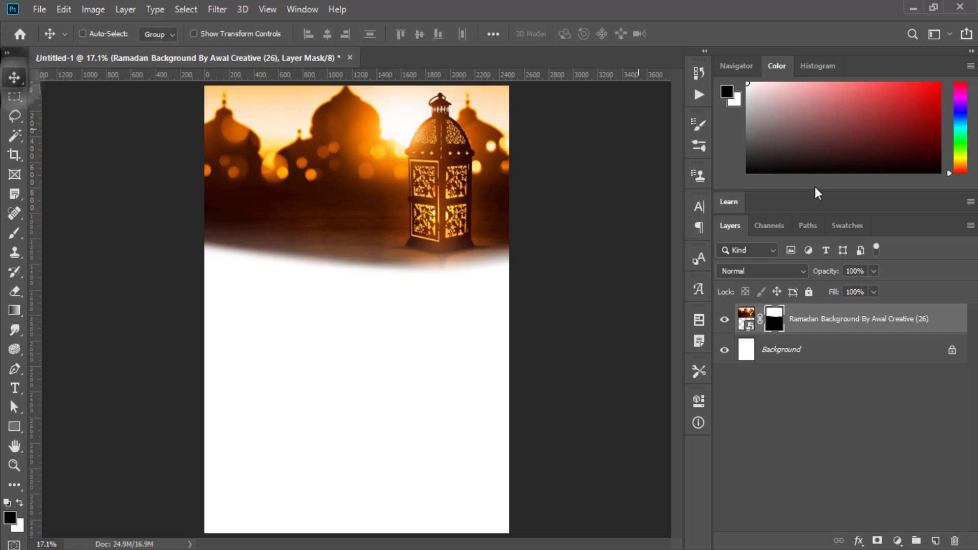
Delete the mosque layer and place crescent-and-lantern photo (30) full-width at the page top.
left_click_drag(907, 321, 923, 459)
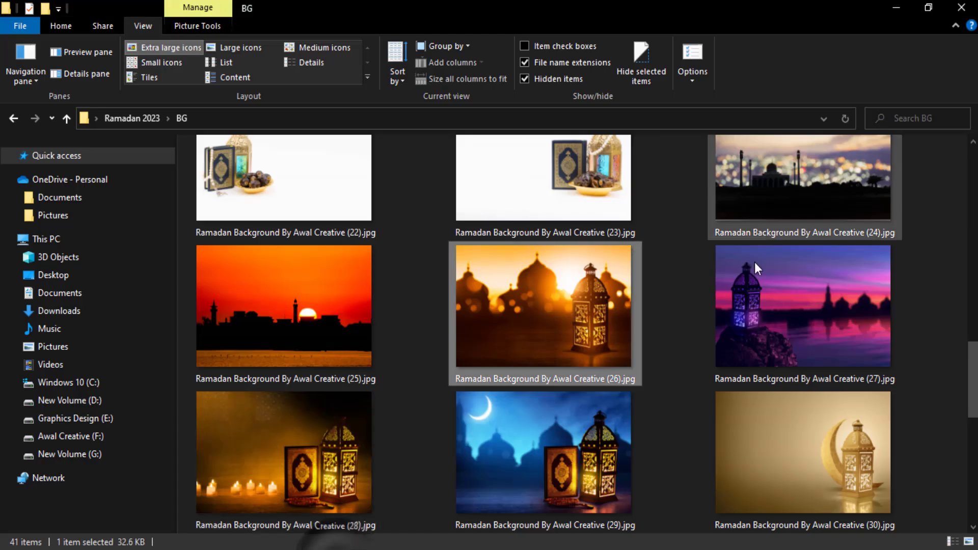
left_click_drag(824, 453, 212, 543)
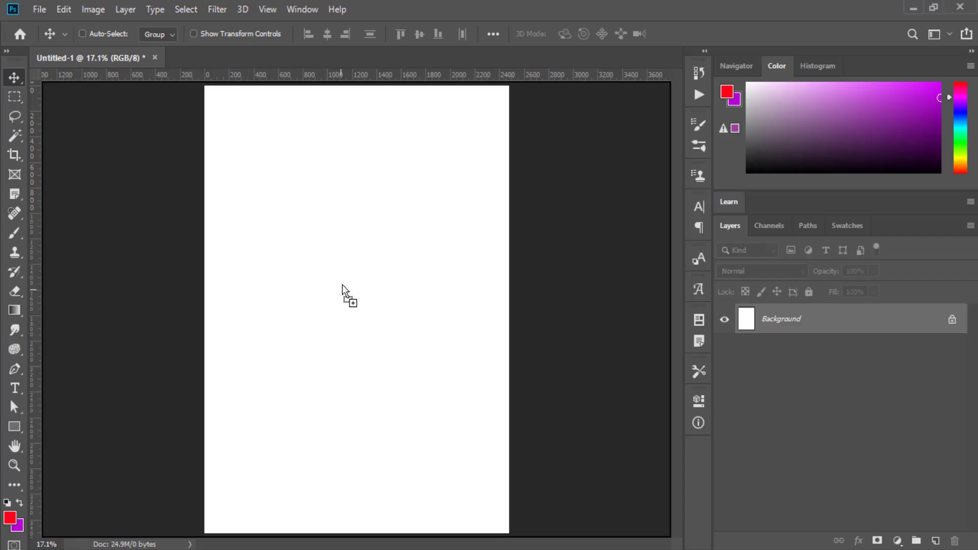
mouse_move(212, 543)
left_mouse_down()
mouse_move(344, 290)
mouse_move(374, 125)
mouse_move(406, 118)
left_mouse_up()
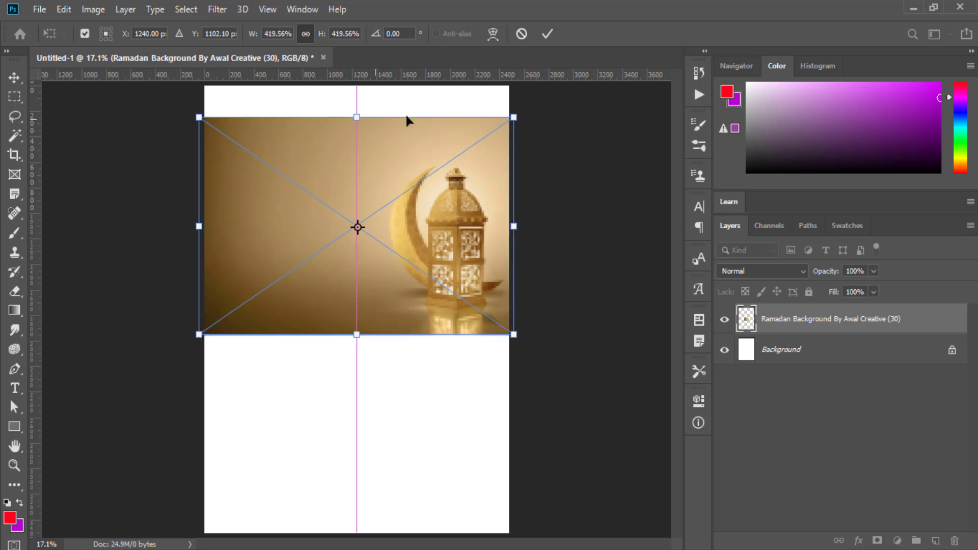
left_click(547, 34)
left_click_drag(392, 323, 392, 284)
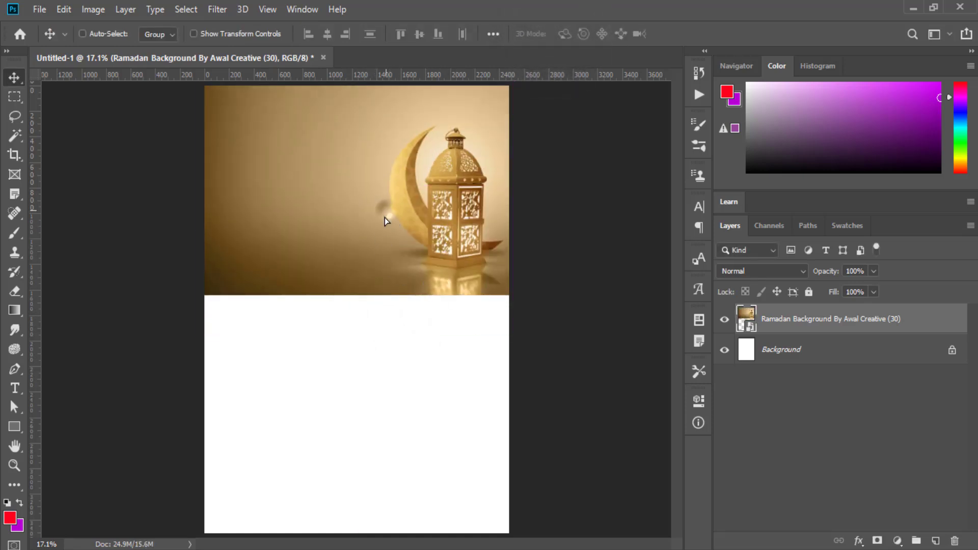
left_click_drag(386, 220, 388, 205)
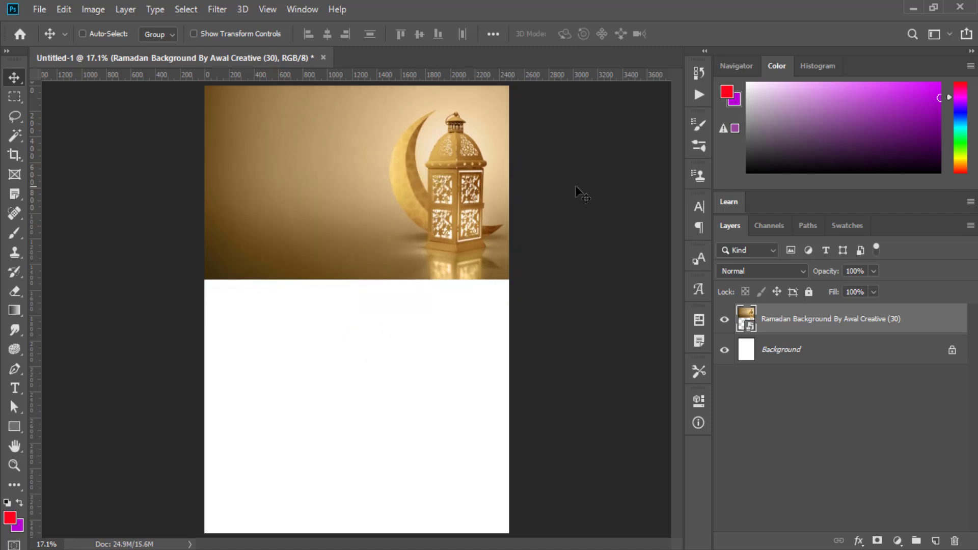
Add a gradient mask to the golden photo, then delete that layer, leaving only Background.
left_click(878, 540)
left_click(14, 309)
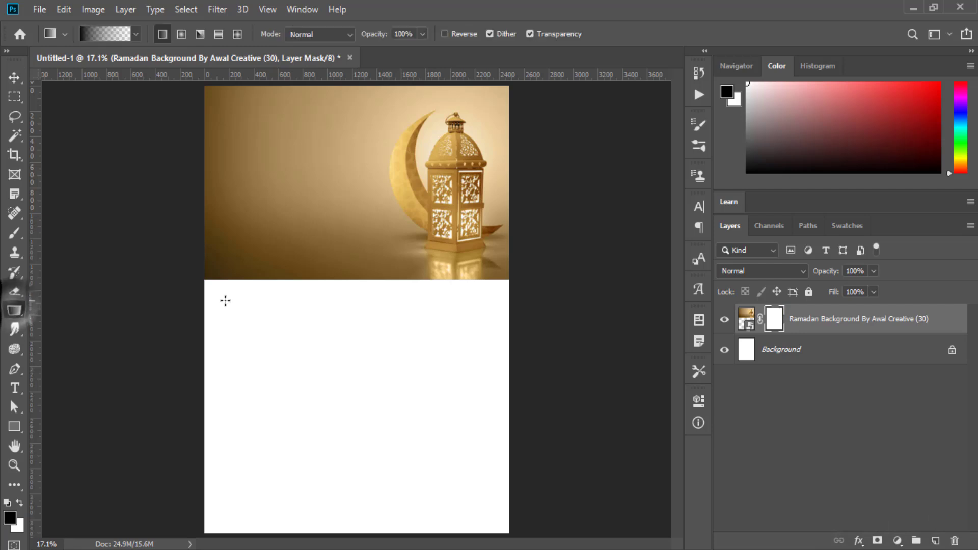
mouse_move(354, 296)
left_mouse_down()
mouse_move(356, 246)
mouse_move(355, 271)
mouse_move(396, 267)
mouse_move(355, 307)
left_mouse_up()
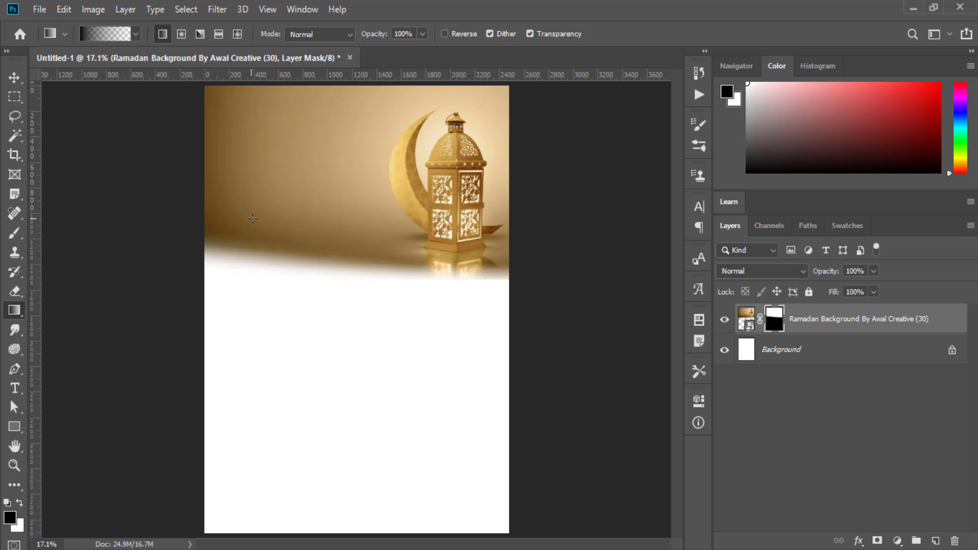
left_click_drag(928, 325, 955, 541)
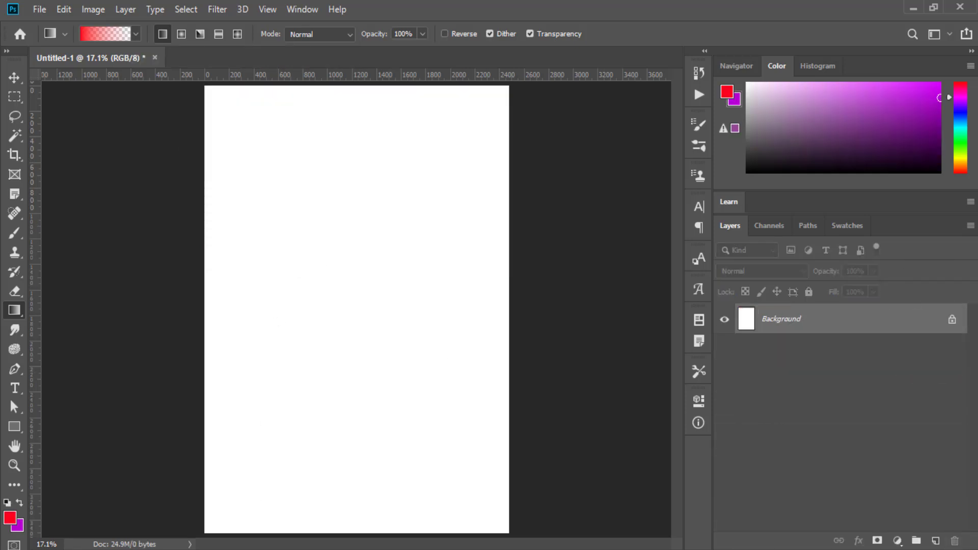
Place purple lantern-and-mosque photo (12) in the poster and enlarge it to page width.
scroll(765, 316, "up", 2)
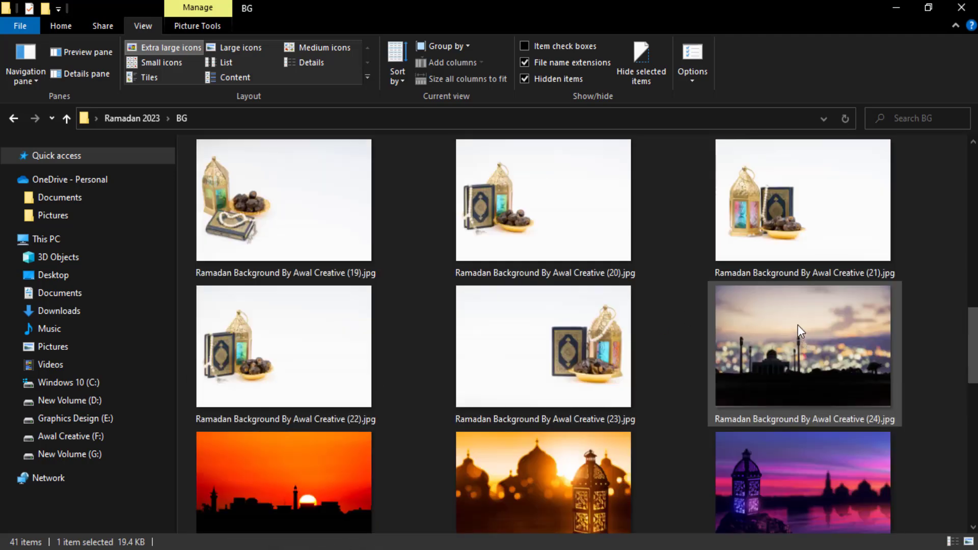
scroll(612, 306, "up", 5)
left_click(576, 191)
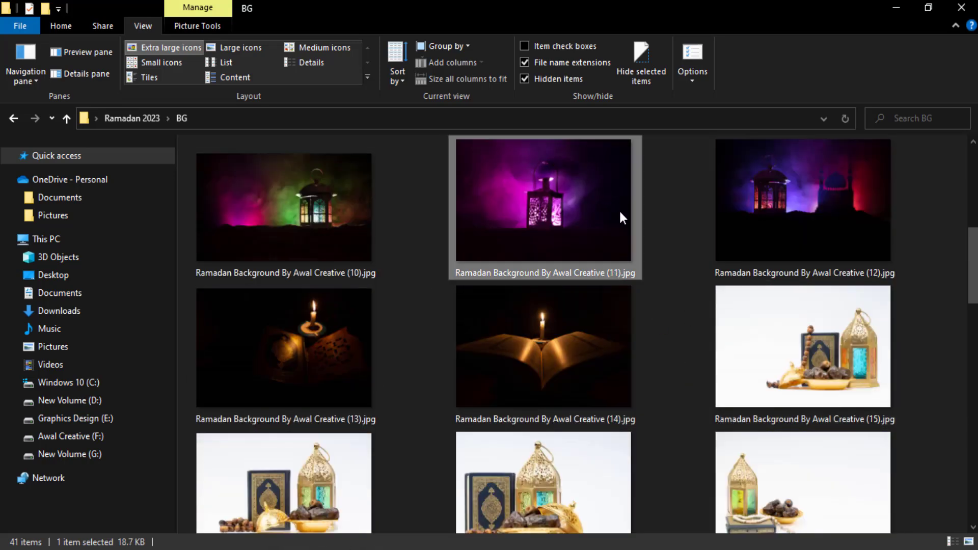
left_click(766, 178)
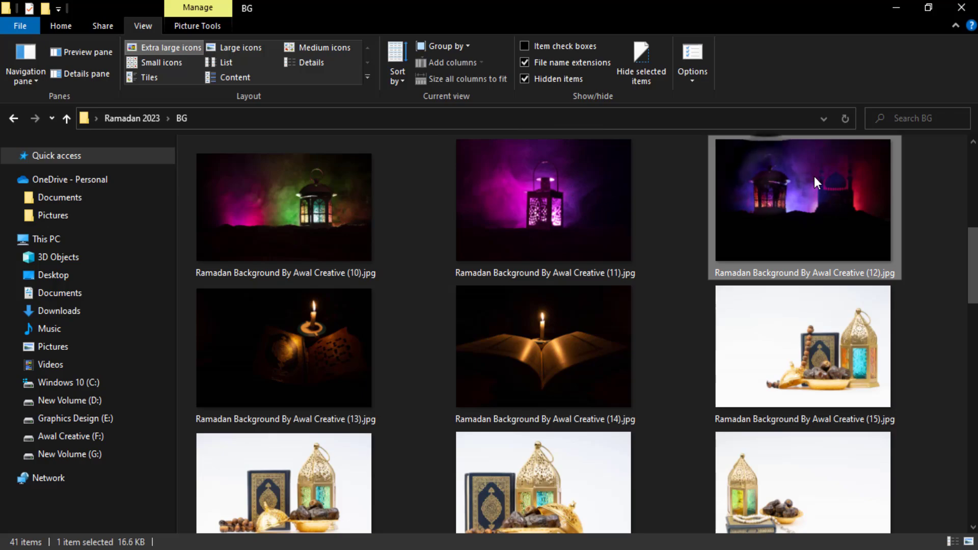
mouse_move(814, 176)
left_mouse_down()
mouse_move(178, 535)
mouse_move(370, 232)
left_mouse_up()
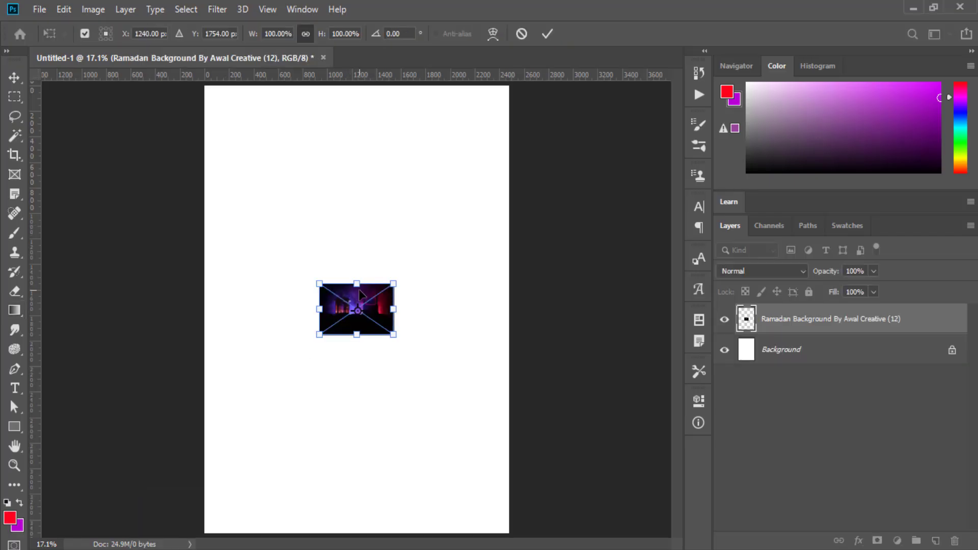
left_click_drag(357, 284, 357, 120)
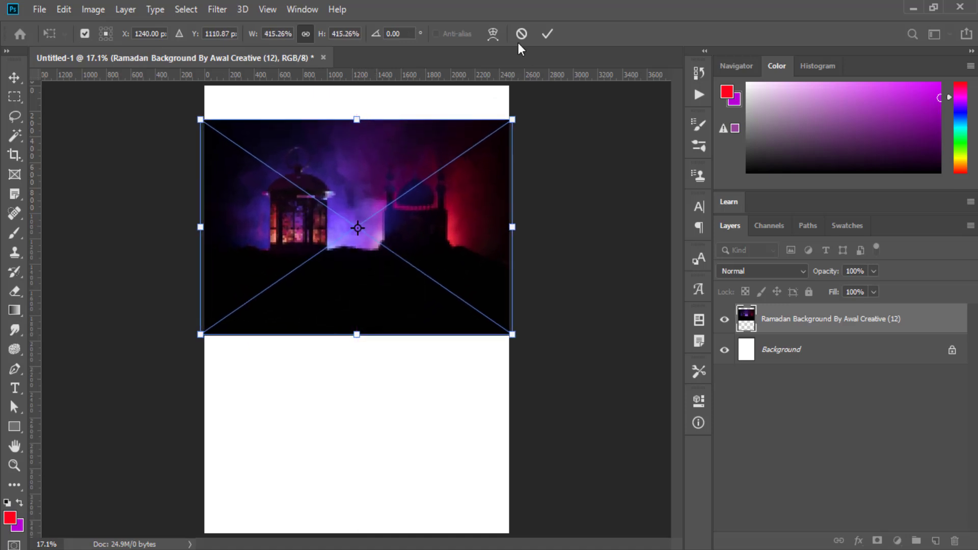
left_click(547, 34)
Dismiss the smart object error from the Gradient tool and move the photo to the page top.
key("g")
left_click(397, 290)
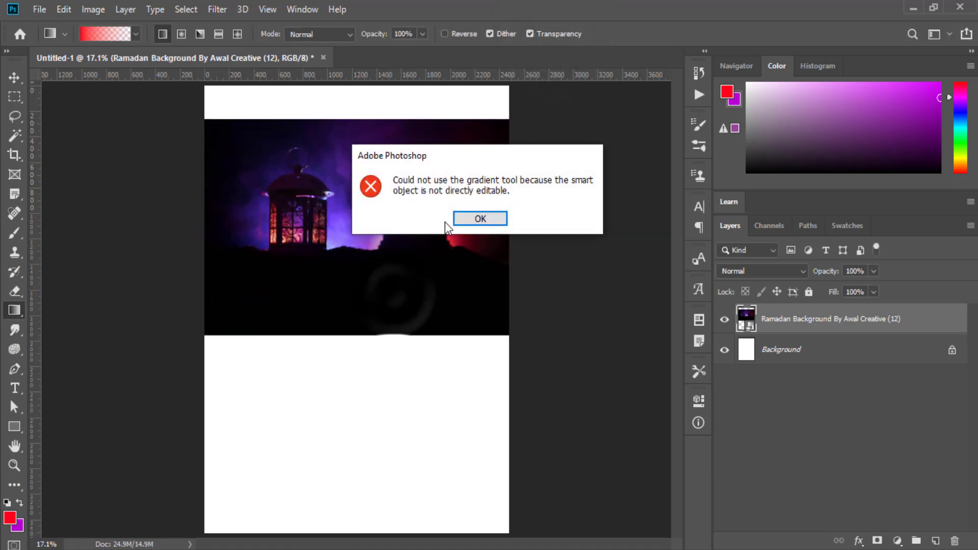
left_click(458, 218)
key("v")
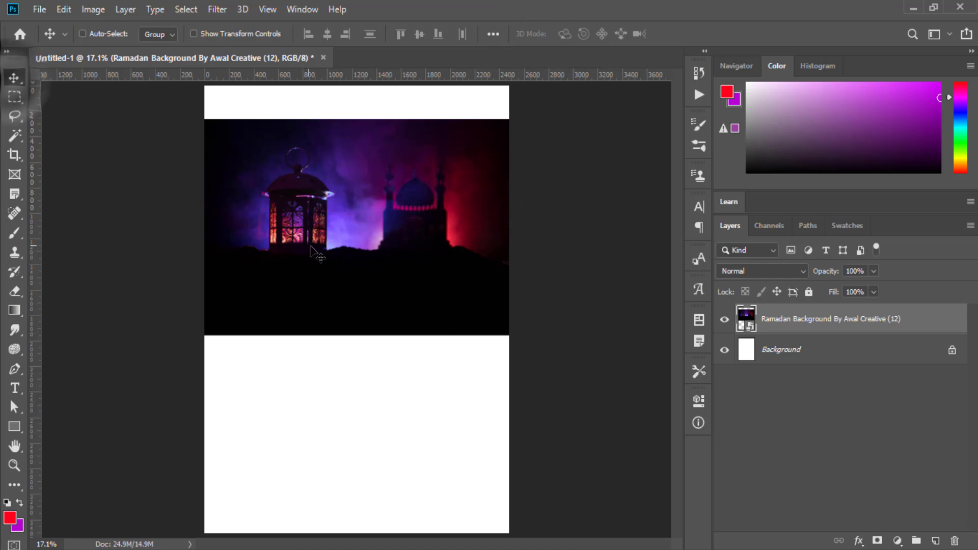
left_click_drag(314, 252, 312, 215)
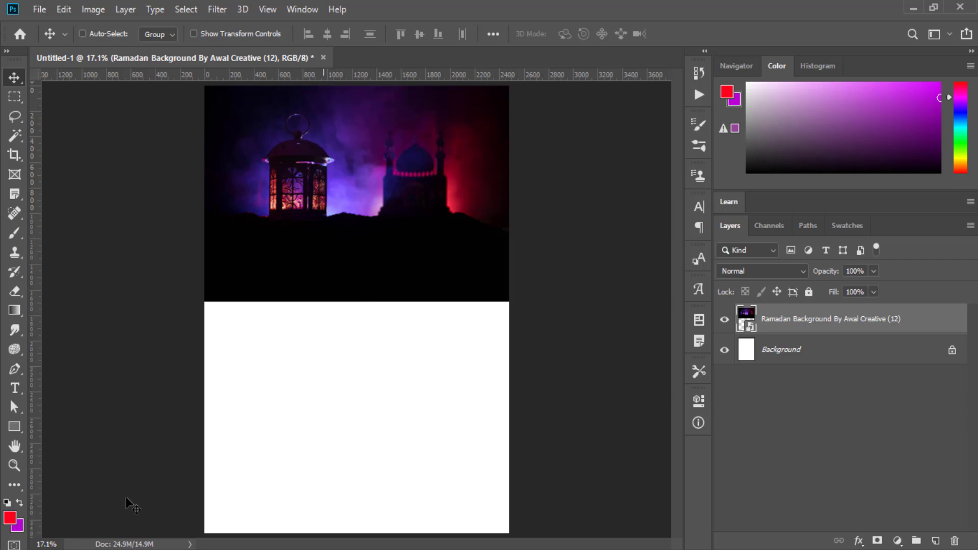
Browse the File, Edit and Window menus, then close the Window menu.
left_click(39, 9)
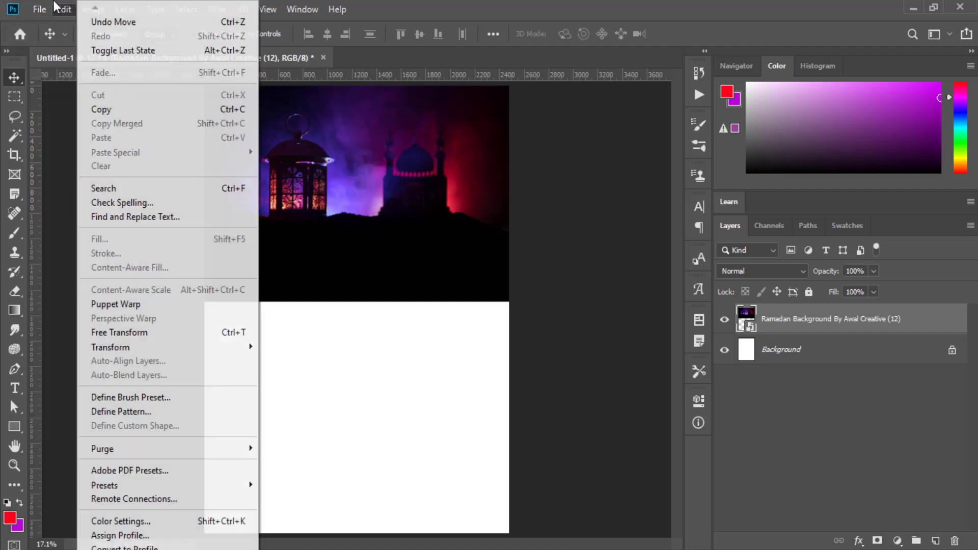
left_click(64, 9)
left_click(303, 9)
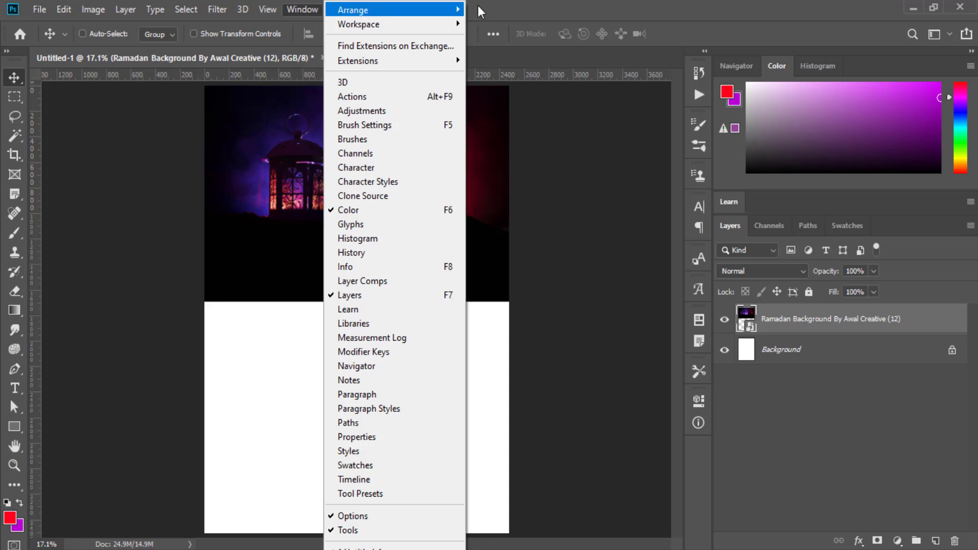
left_click(653, 5)
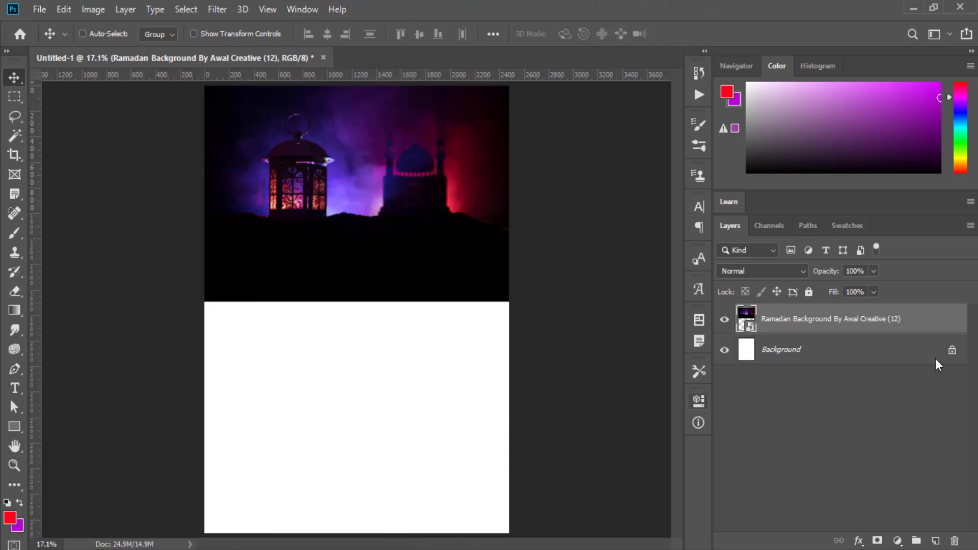
Mask the purple photo and drag several 31%-opacity vertical gradients to fade its lower edge into white.
left_click(878, 541)
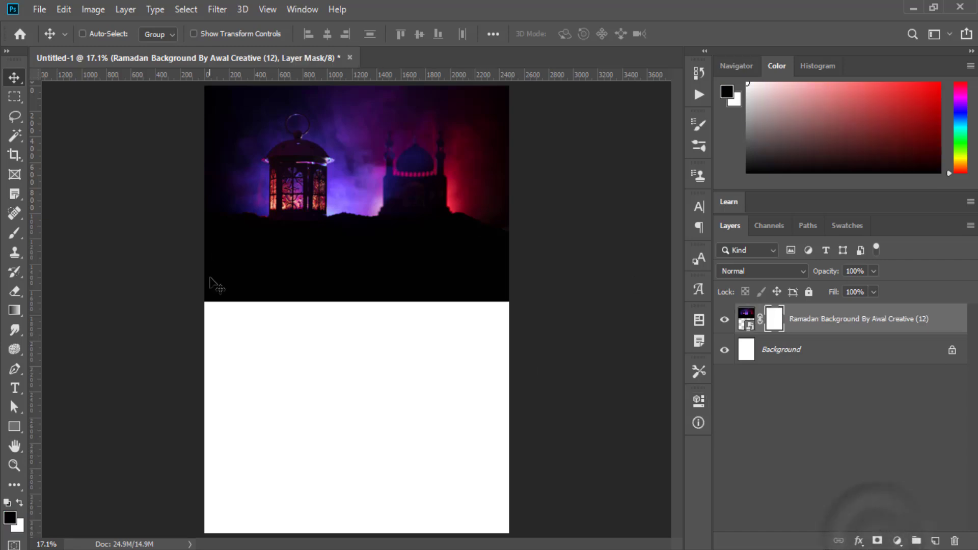
left_click(14, 311)
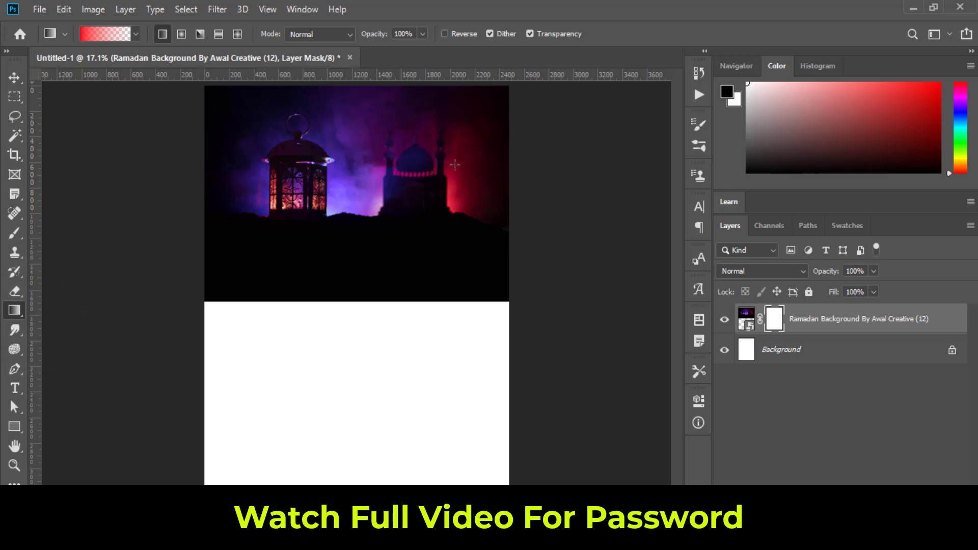
left_click(422, 33)
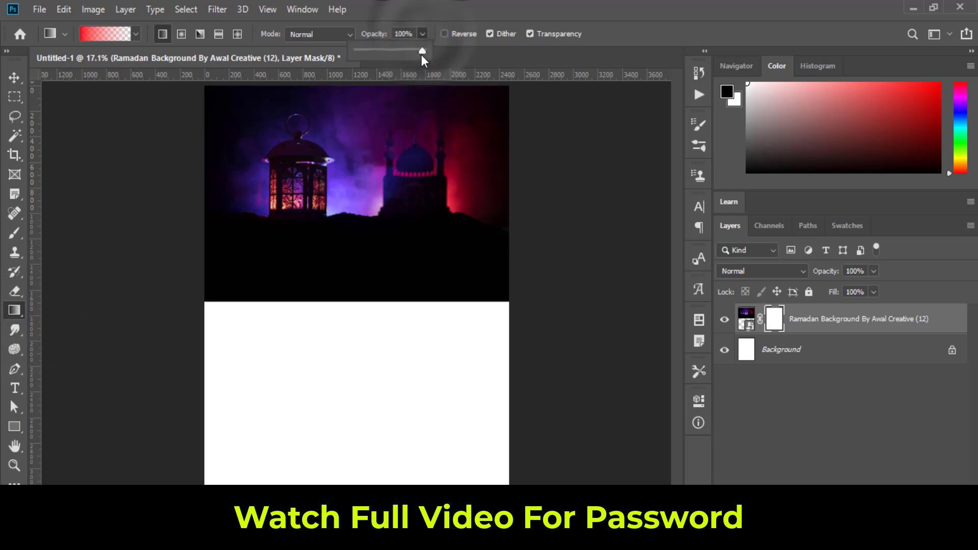
left_click_drag(426, 51, 377, 51)
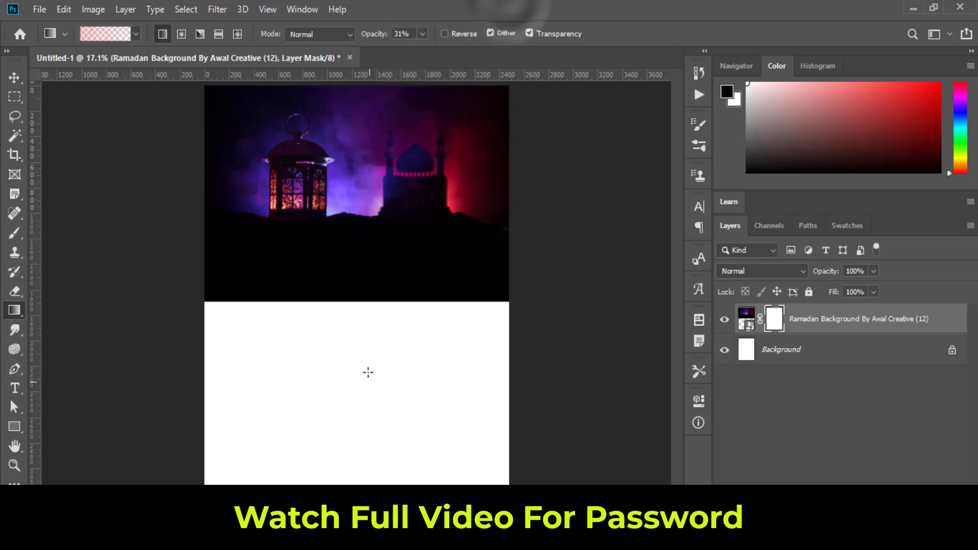
left_click_drag(366, 362, 365, 298)
left_click_drag(358, 352, 364, 219)
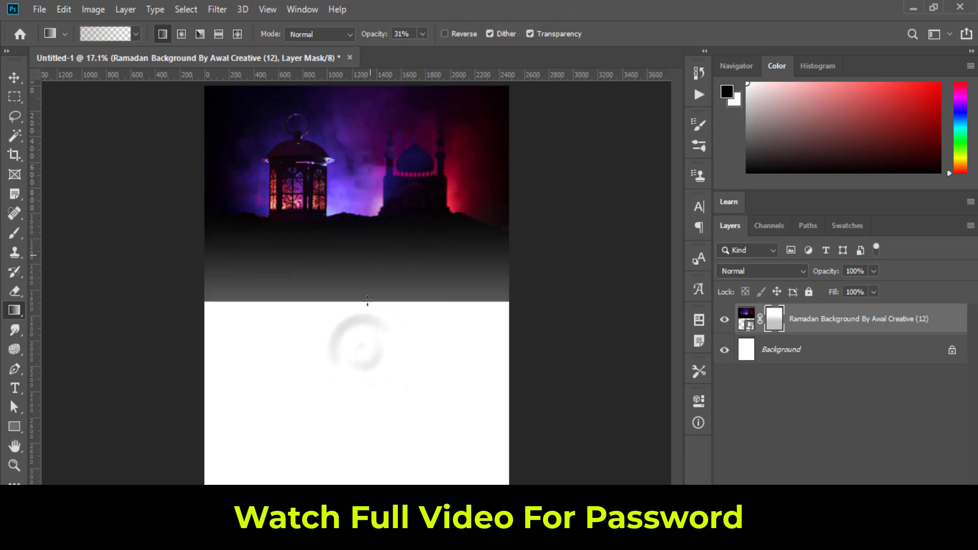
mouse_move(355, 328)
left_mouse_down()
mouse_move(358, 305)
mouse_move(339, 306)
mouse_move(372, 301)
left_mouse_up()
mouse_move(366, 346)
left_mouse_down()
mouse_move(367, 293)
mouse_move(358, 313)
mouse_move(385, 301)
mouse_move(402, 319)
mouse_move(413, 309)
left_mouse_up()
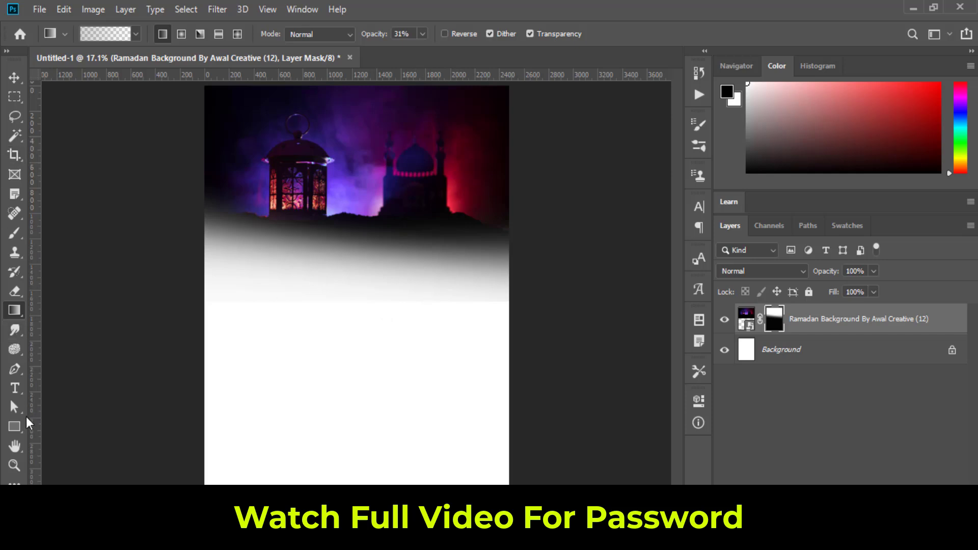
Draw a rectangle across the page top with 72 px rounded corners.
left_click(13, 430)
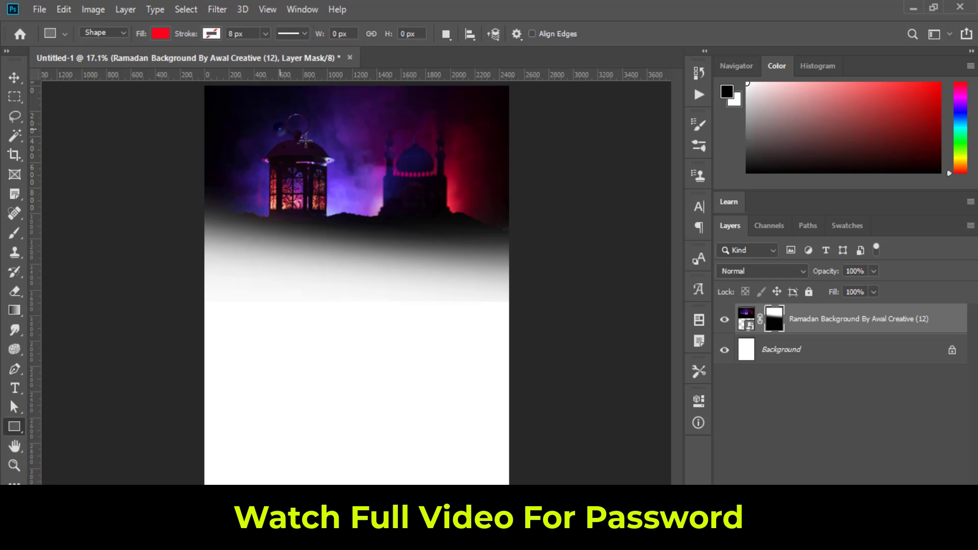
mouse_move(306, 138)
left_mouse_down()
mouse_move(405, 214)
mouse_move(382, 167)
left_mouse_up()
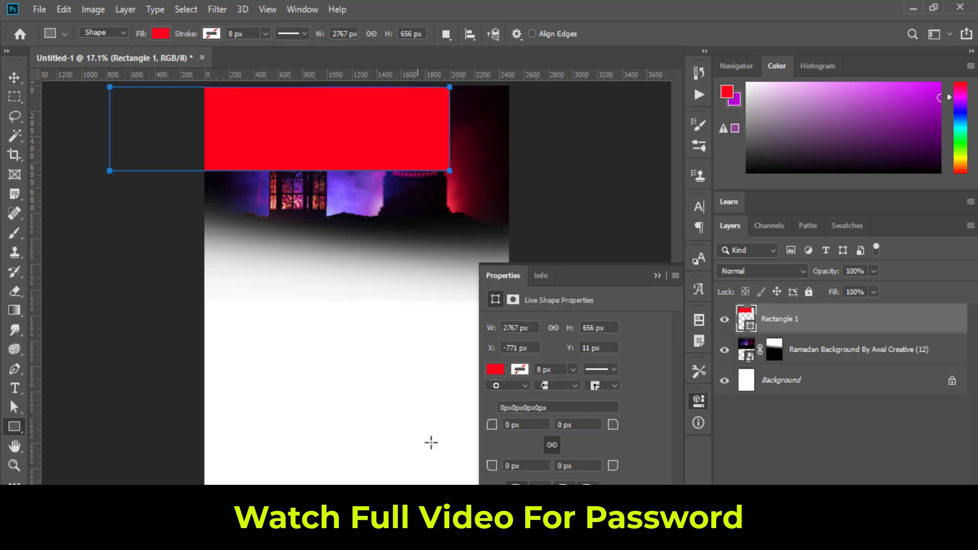
left_click_drag(492, 431, 515, 431)
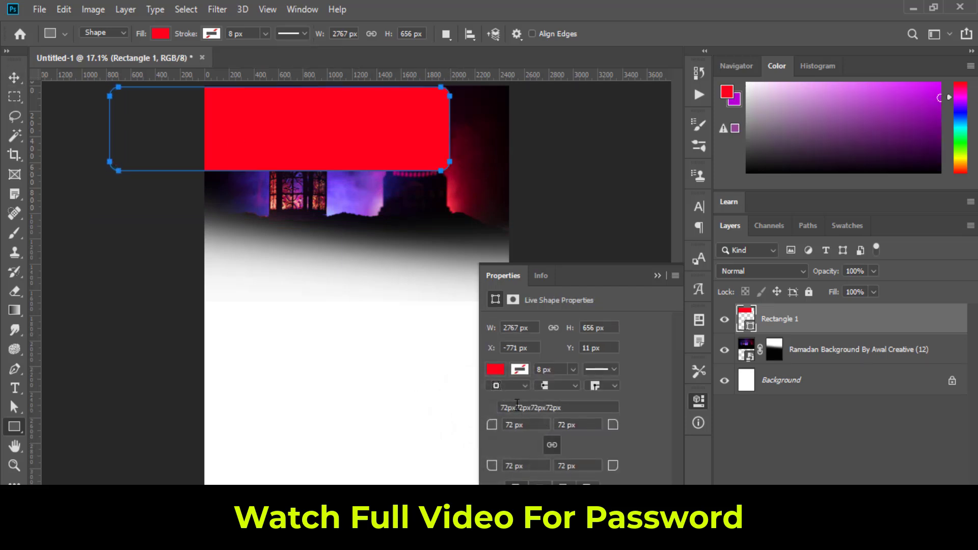
Move the red rounded rectangle onto the page and resize it over the photo's upper part.
left_click(13, 78)
left_click_drag(247, 138, 461, 195)
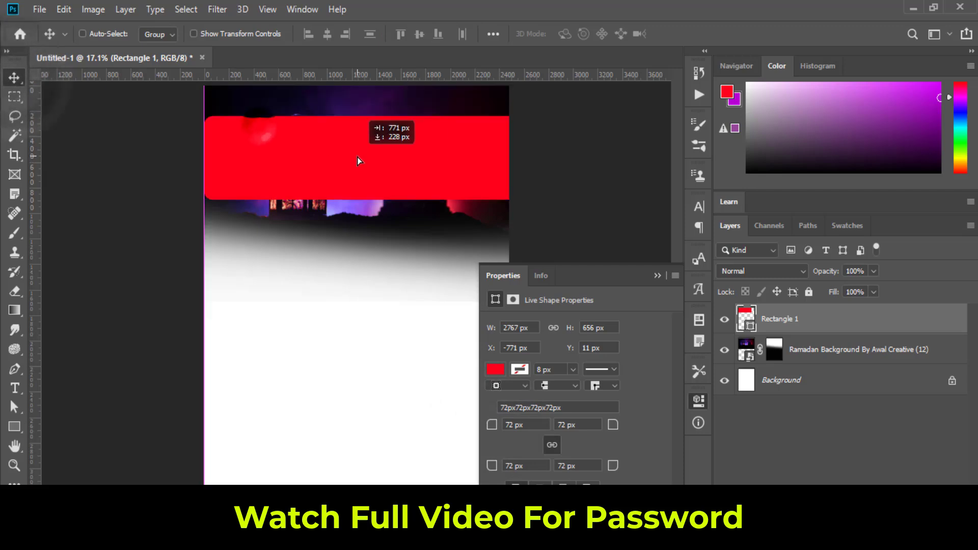
key("ctrl+t")
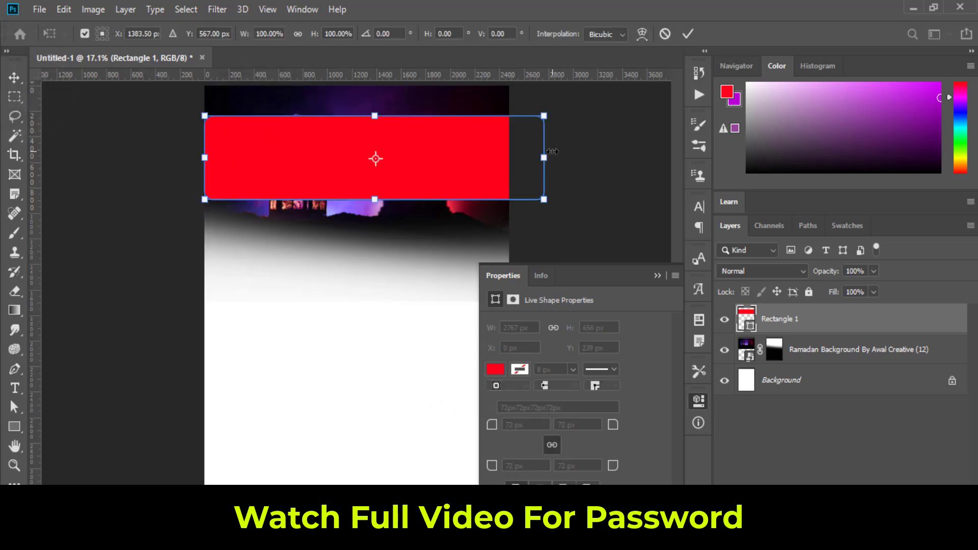
mouse_move(477, 162)
left_mouse_down()
mouse_move(397, 168)
mouse_move(352, 186)
mouse_move(352, 212)
left_mouse_up()
left_click_drag(239, 156, 227, 156)
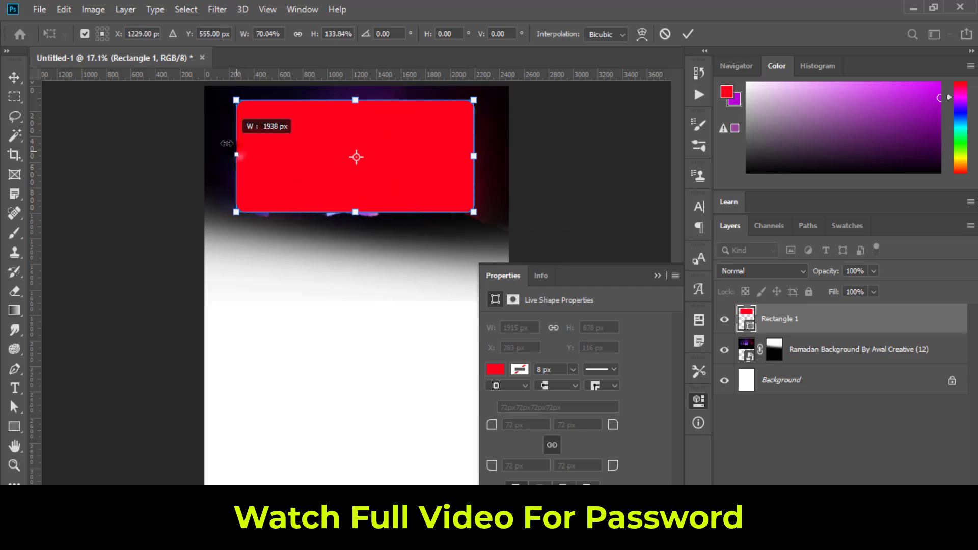
left_click_drag(350, 101, 353, 95)
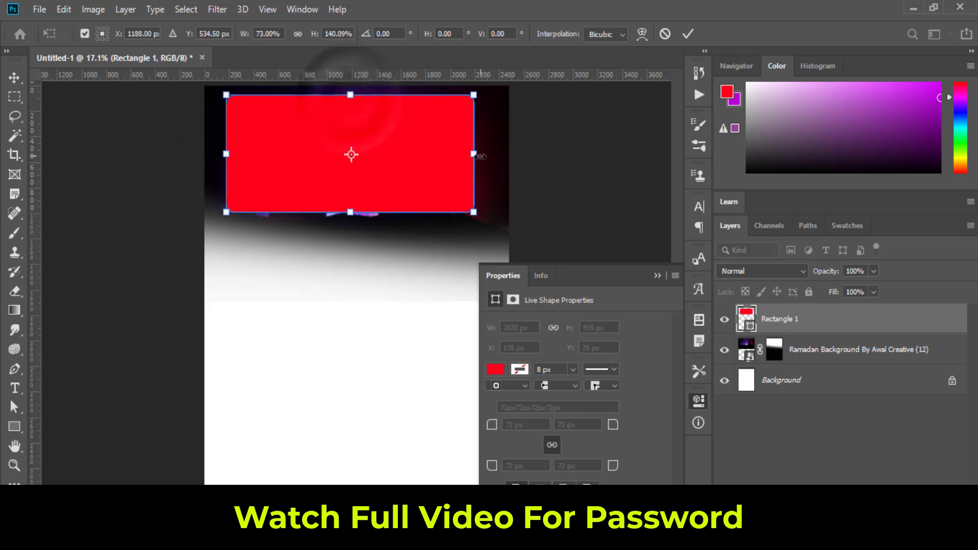
left_click_drag(474, 156, 487, 154)
left_click(688, 34)
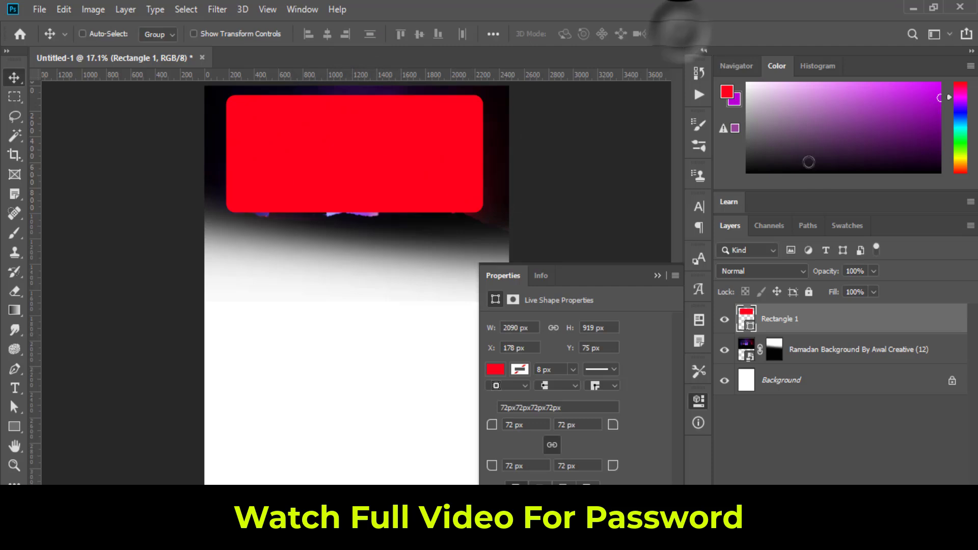
Put the Ramadan layer above Rectangle 1 and clip it into the rounded rectangle.
right_click(819, 329)
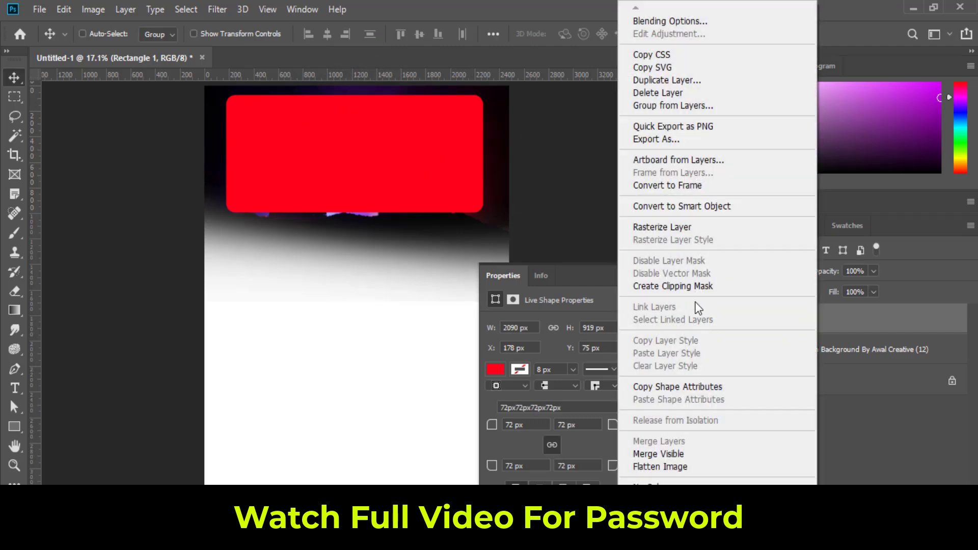
left_click(672, 286)
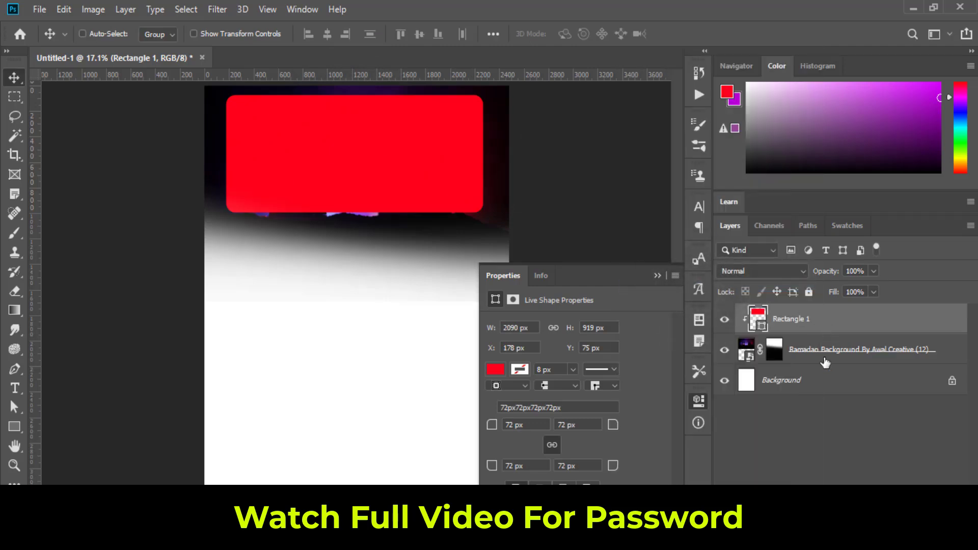
left_click_drag(823, 362, 832, 330)
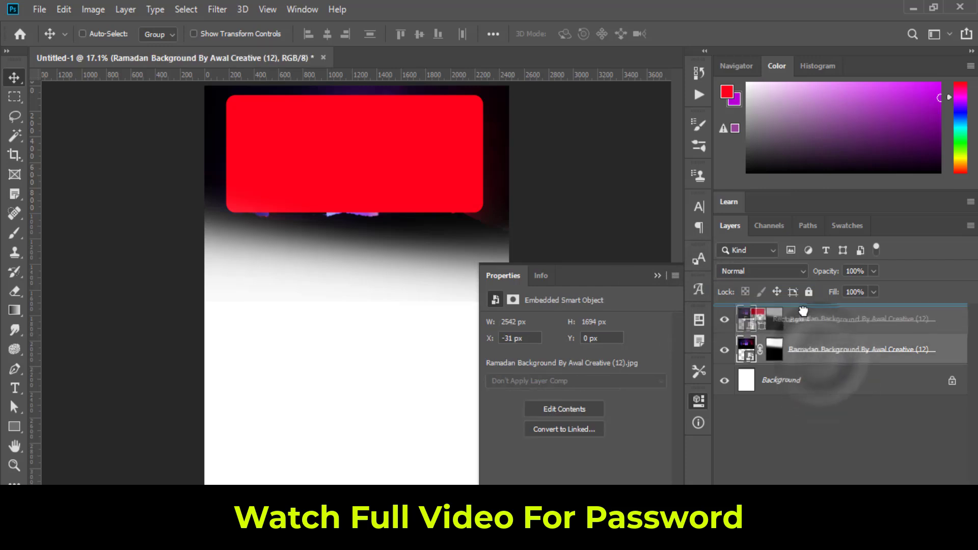
right_click(833, 323)
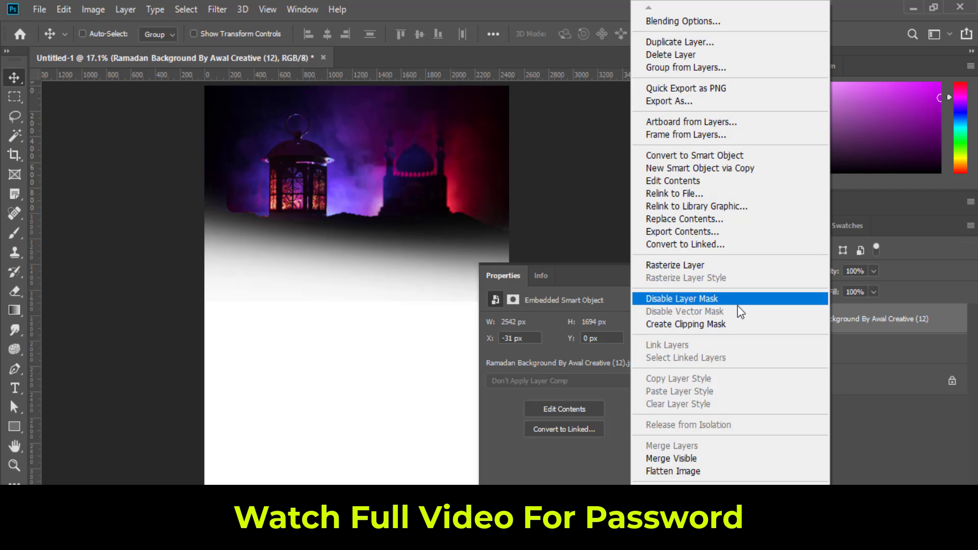
left_click(739, 325)
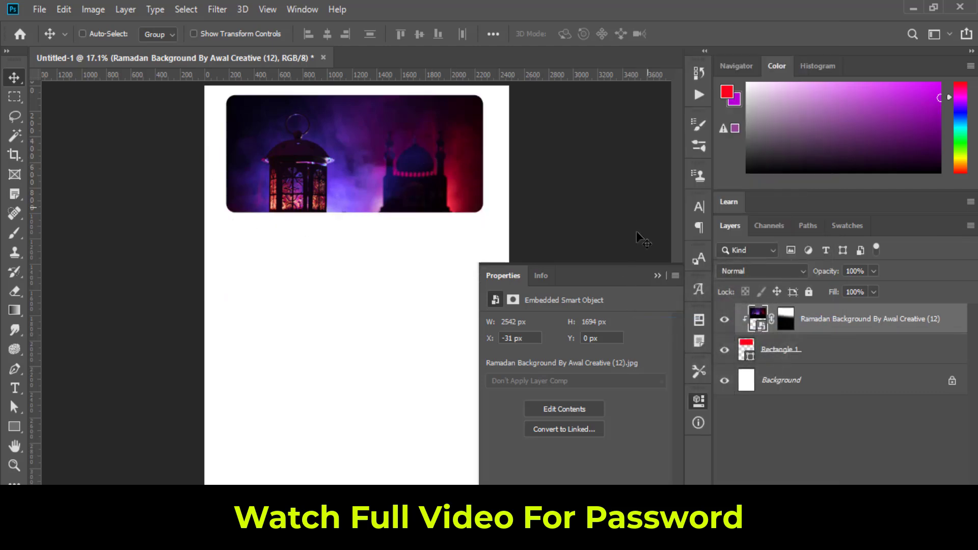
Scale the clipped photo down from its top and bottom edges and commit the new size.
left_click(658, 277)
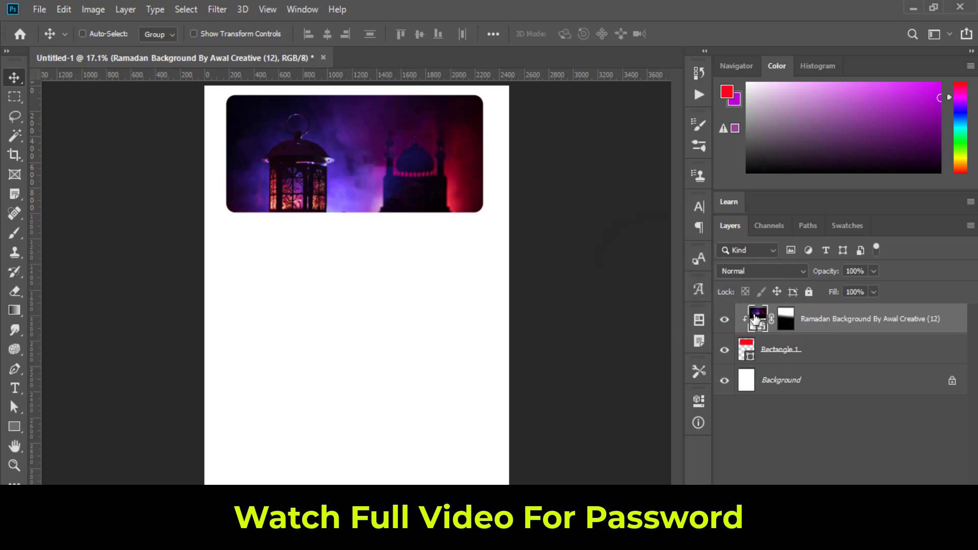
left_click(225, 34)
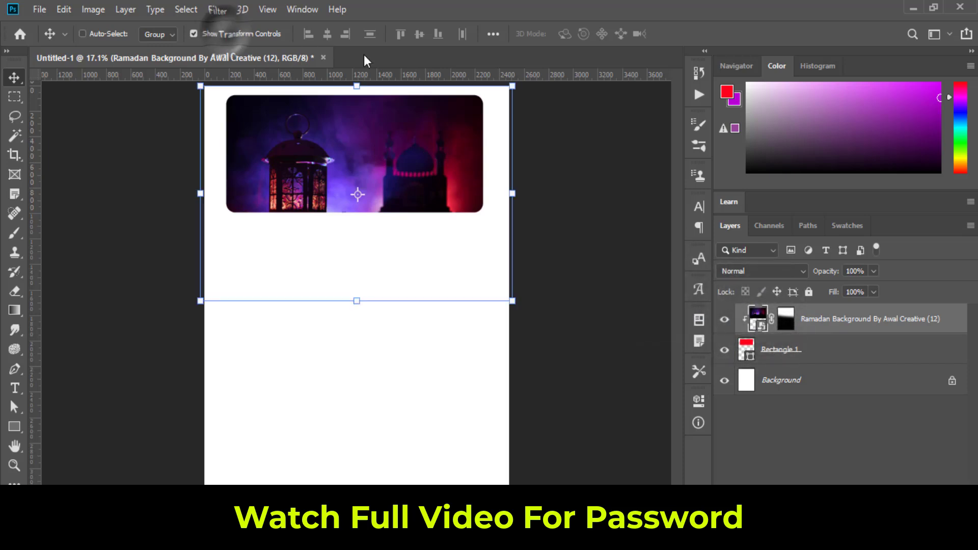
left_click_drag(354, 88, 357, 96)
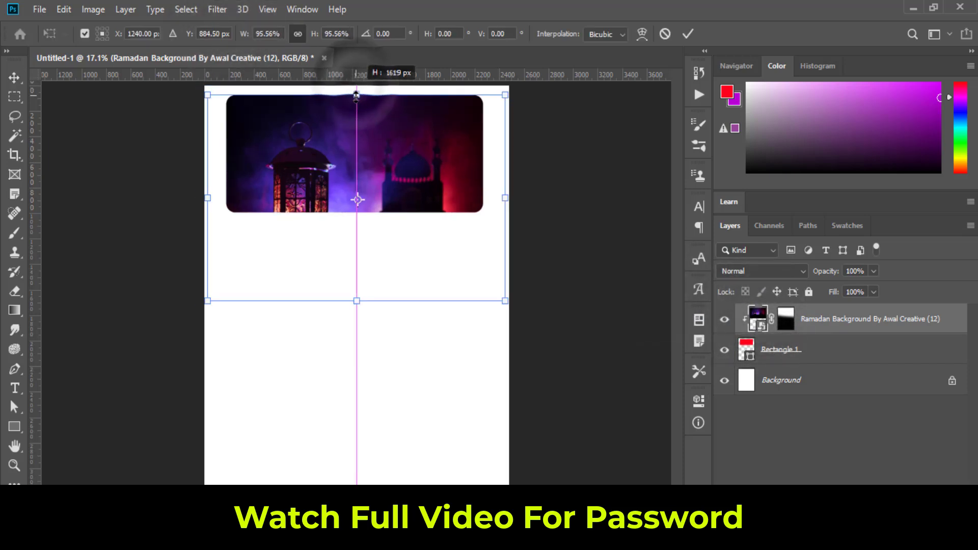
mouse_move(357, 302)
left_mouse_down()
mouse_move(351, 282)
mouse_move(357, 291)
left_mouse_up()
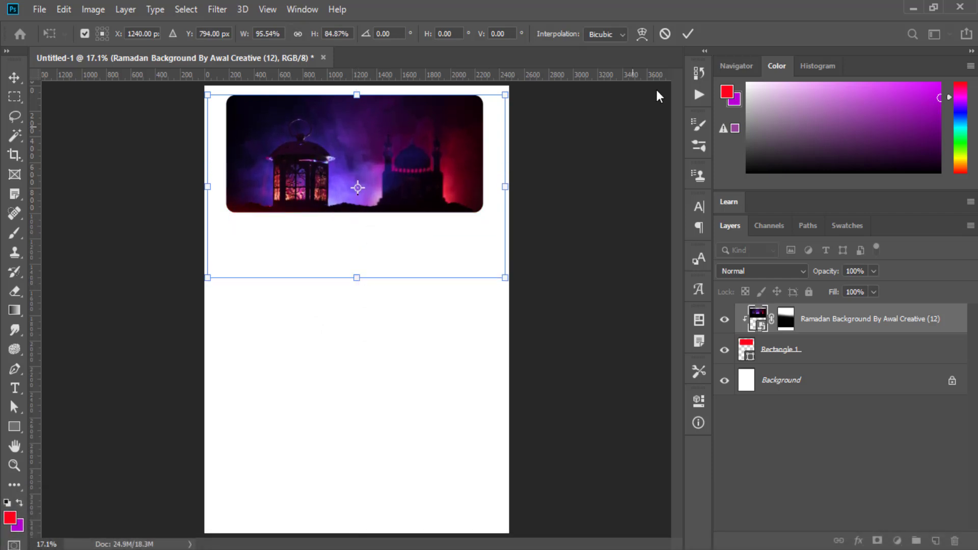
left_click(688, 35)
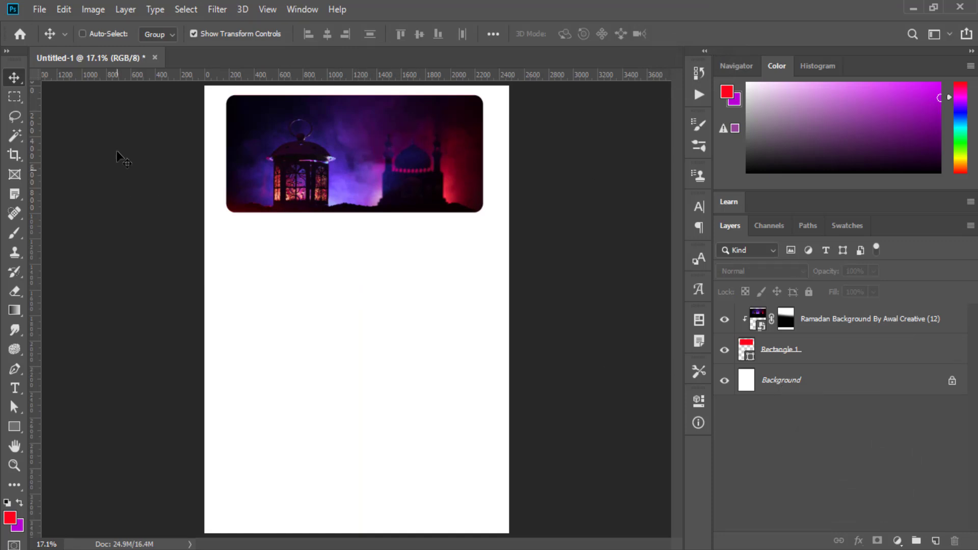
Delete the Ramadan photo and Rectangle 1 layers, leaving only the white Background.
left_click(828, 321)
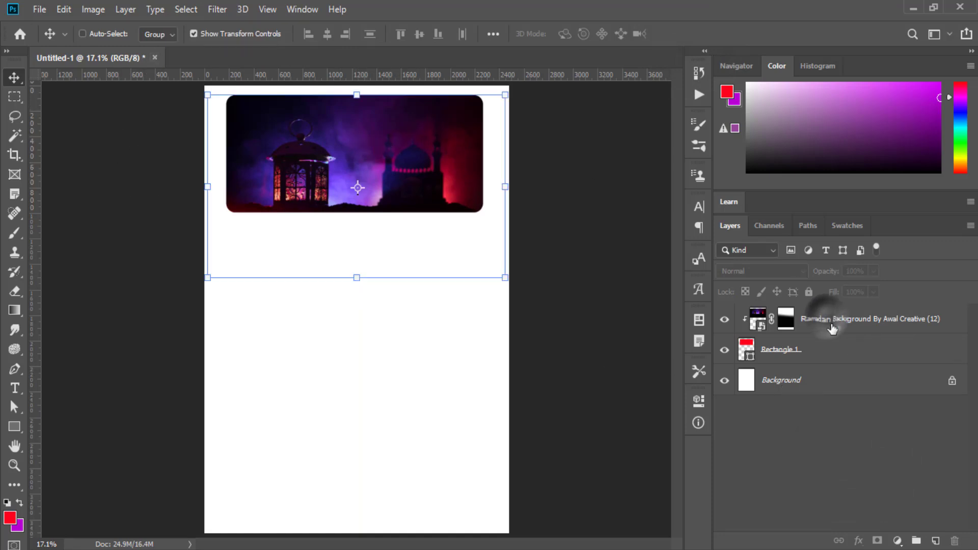
left_click(889, 353, "shift")
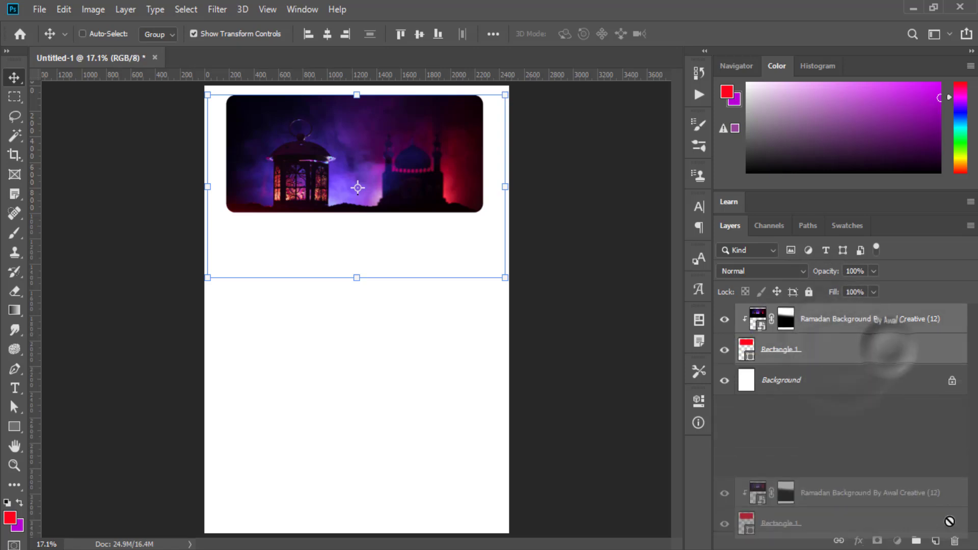
left_click_drag(889, 352, 955, 541)
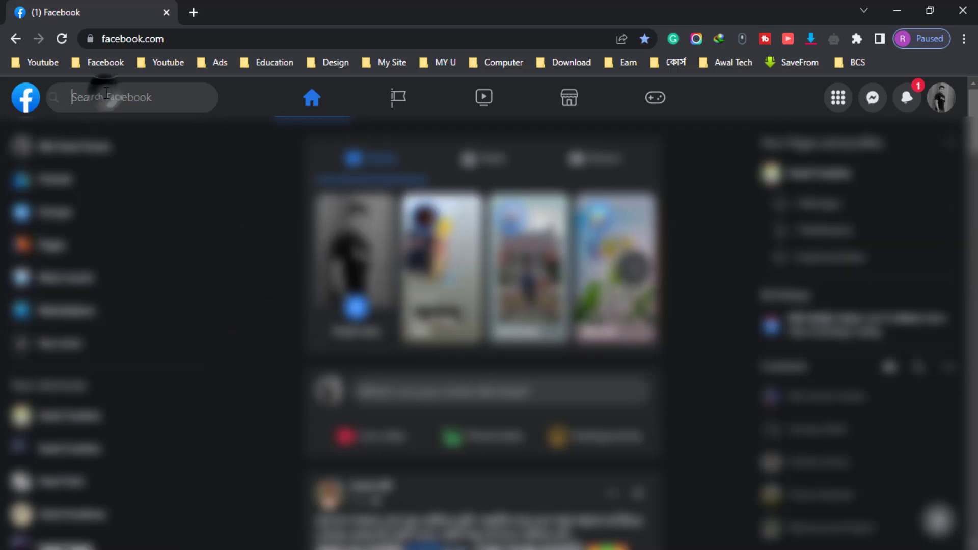
Search Facebook for 'awal creative'.
left_click(109, 96)
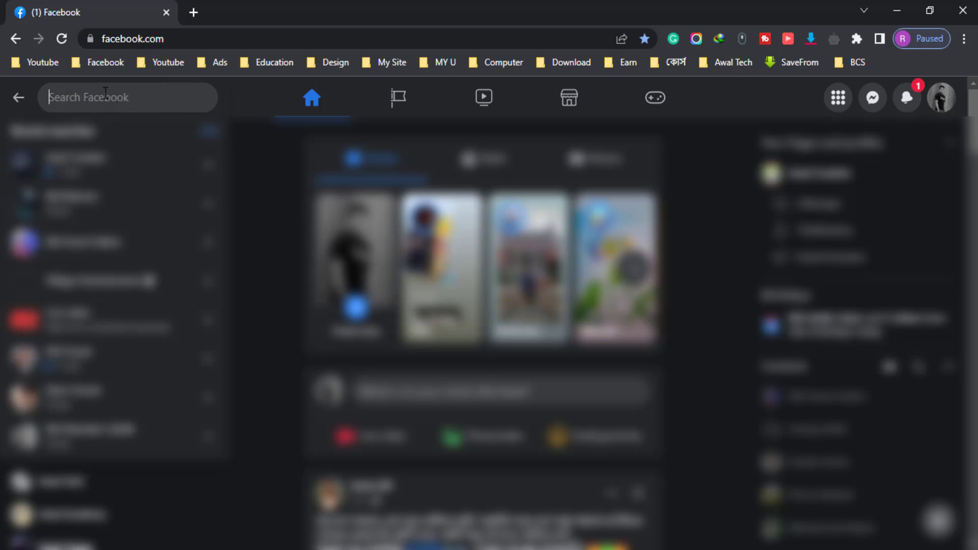
type("awa")
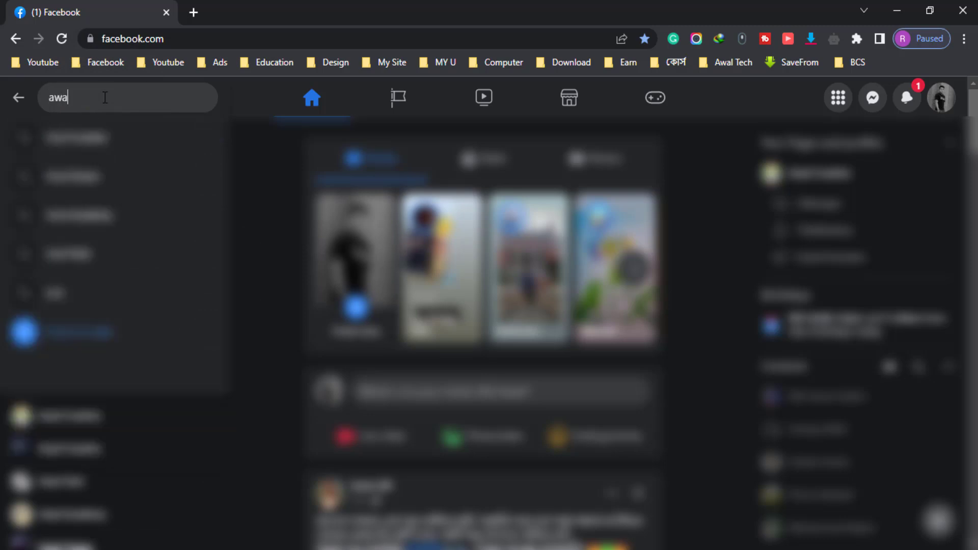
type("l cre")
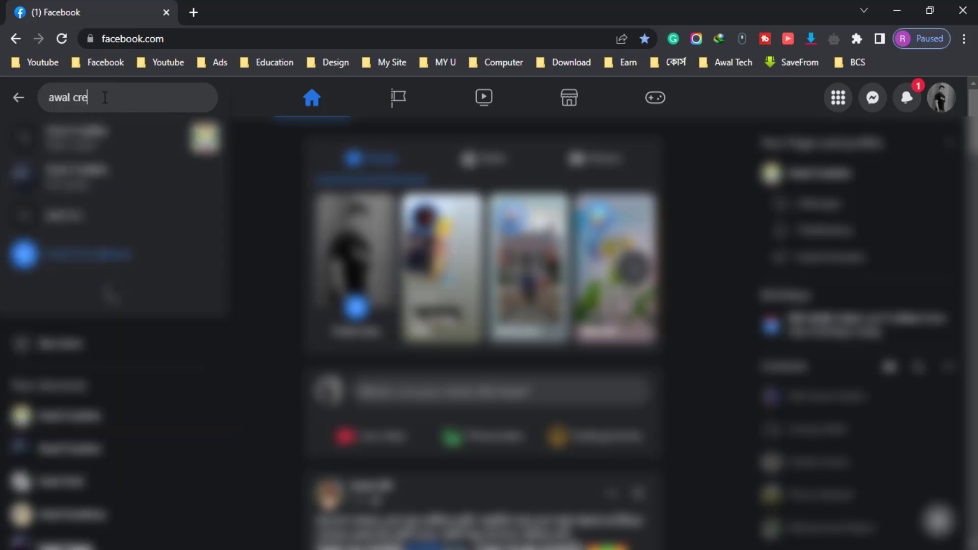
type("at")
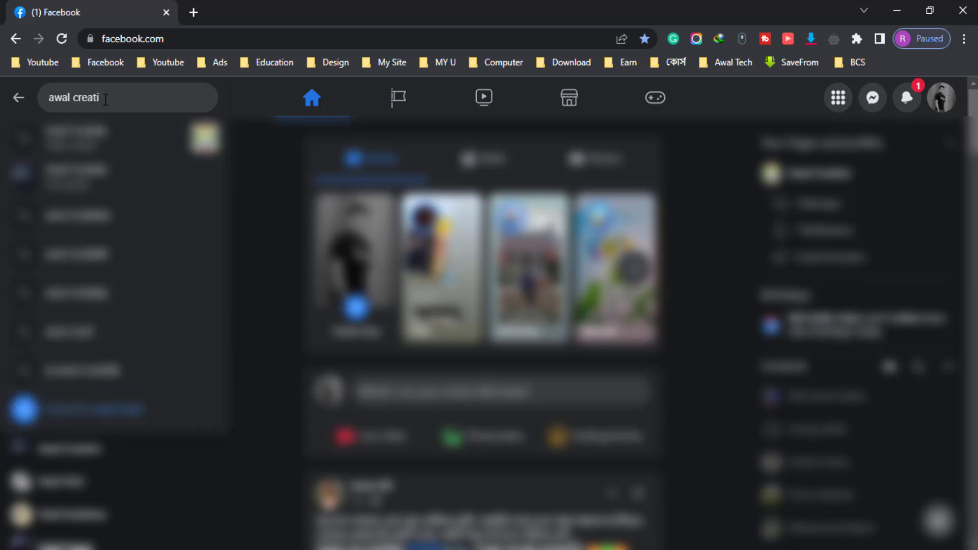
type("ive")
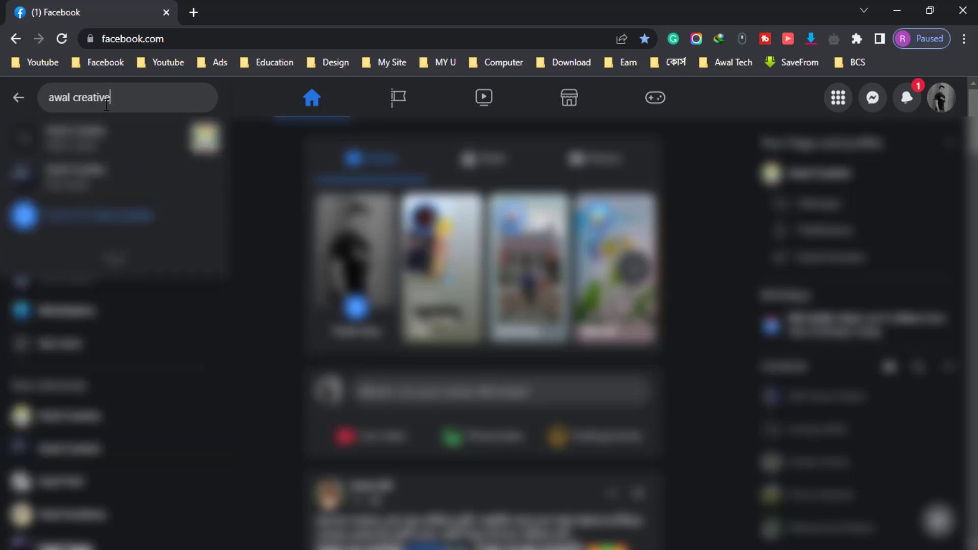
key("Return")
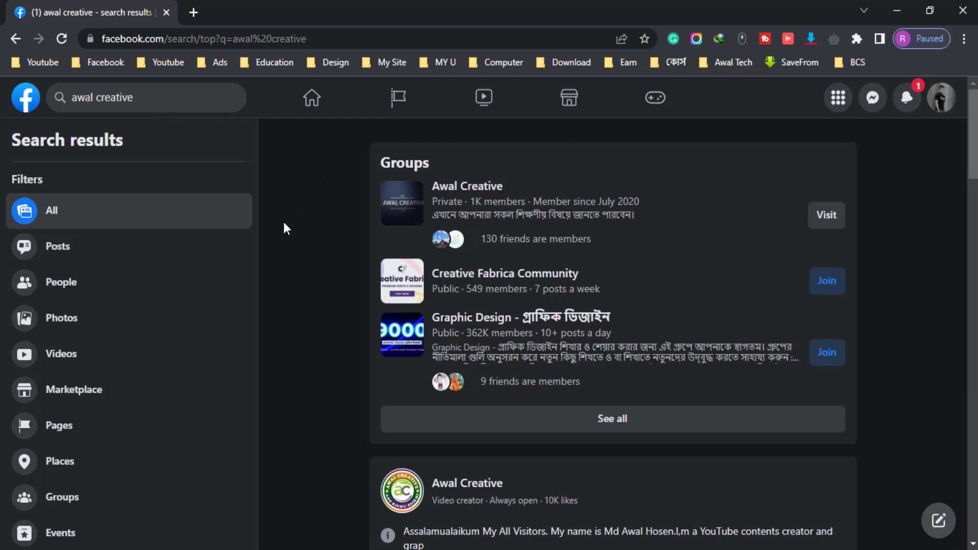
Open the Awal Creative group and browse its Files list.
left_click(482, 189)
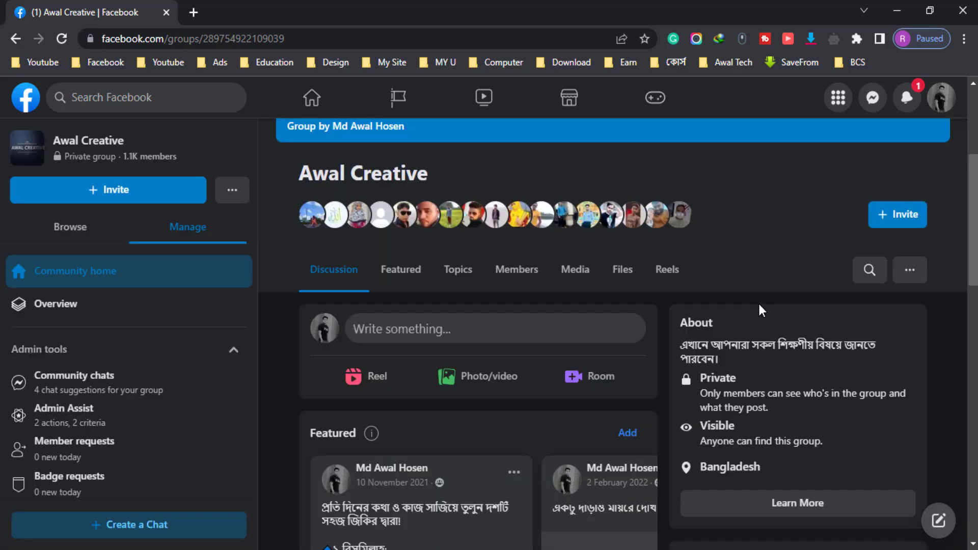
scroll(707, 344, "up", 5)
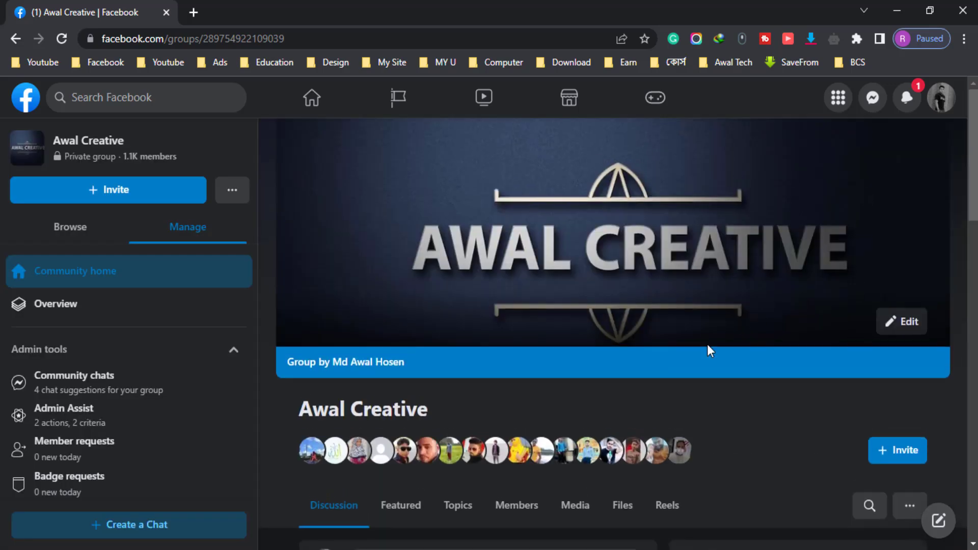
scroll(367, 260, "down", 4)
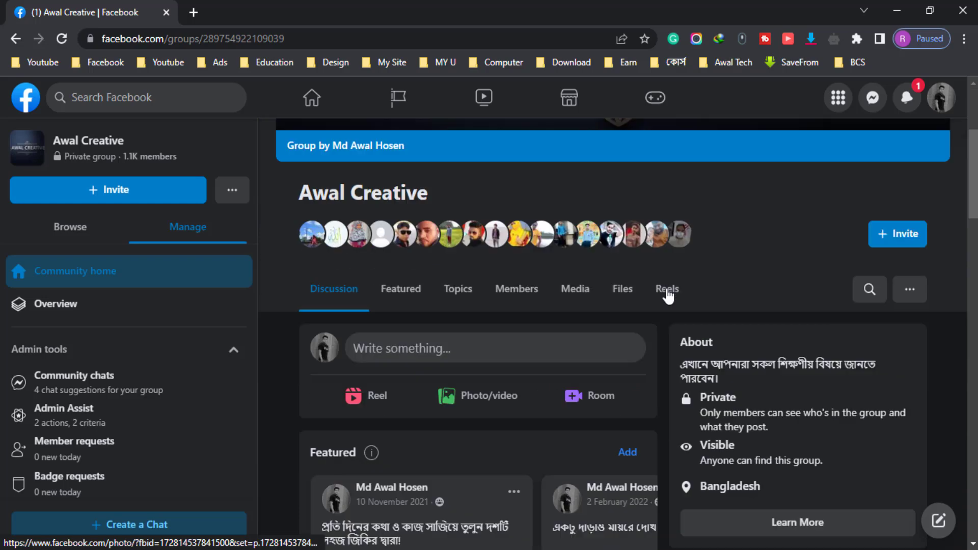
scroll(741, 261, "down", 4)
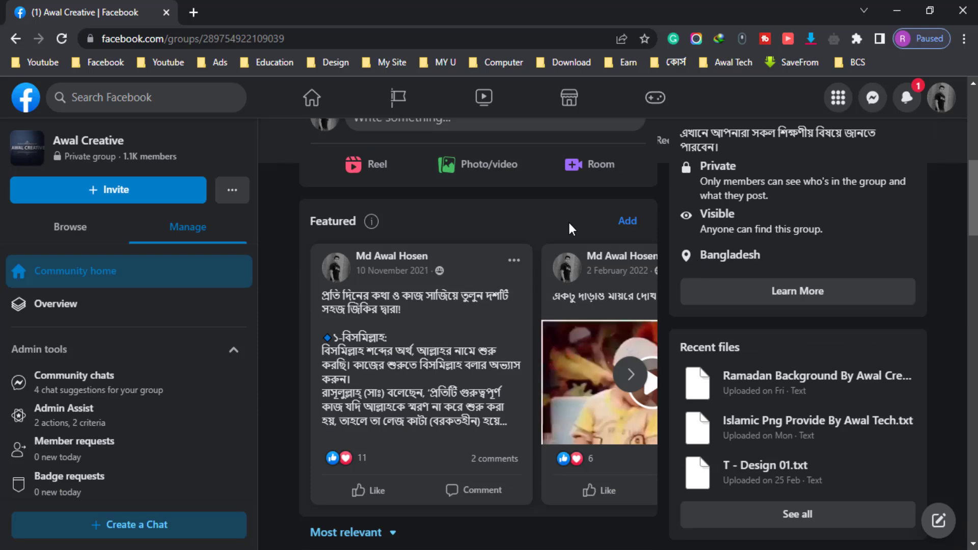
scroll(569, 223, "up", 9)
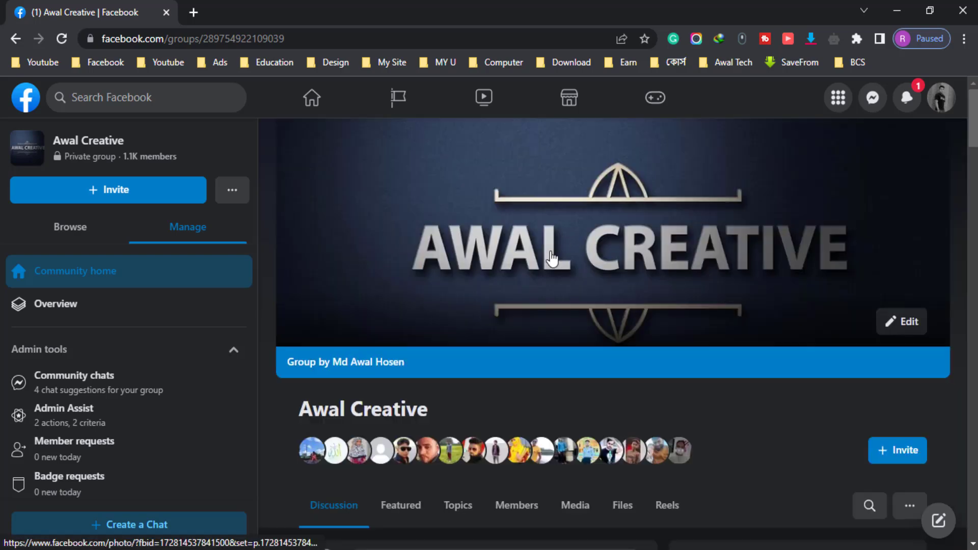
scroll(372, 507, "down", 3)
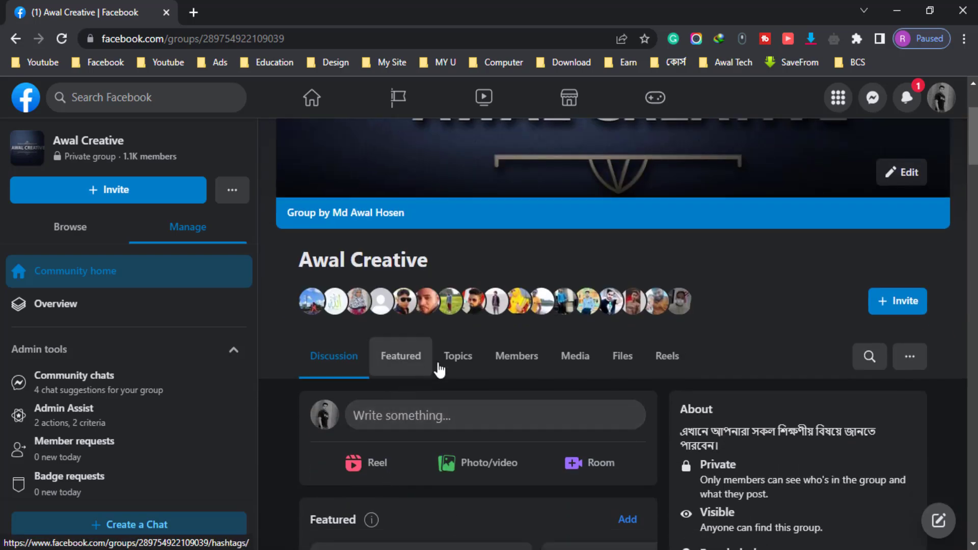
left_click(627, 365)
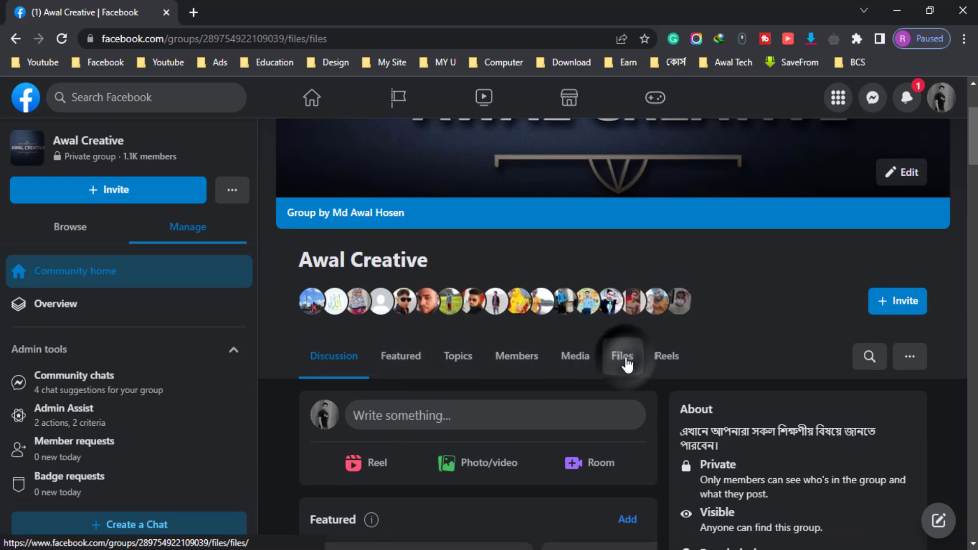
scroll(779, 295, "down", 2)
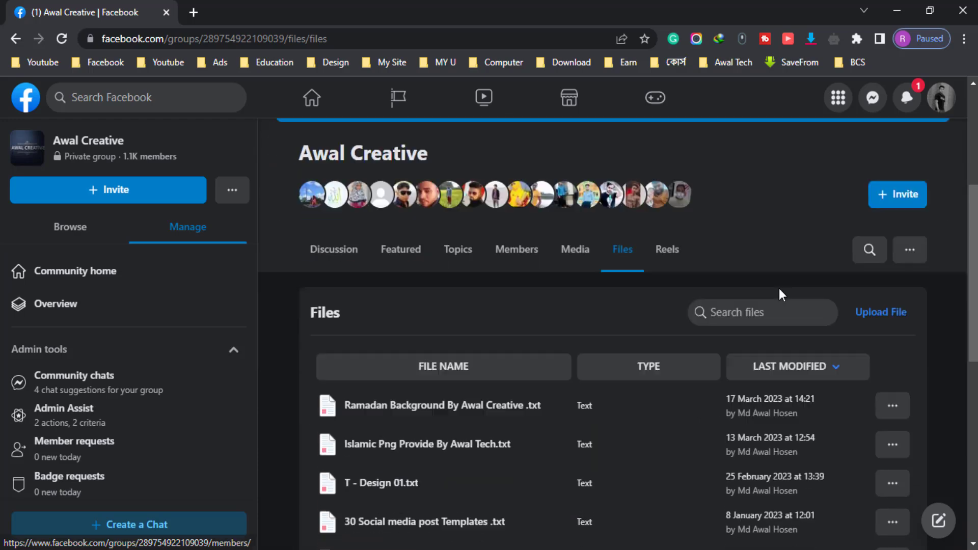
scroll(459, 247, "down", 3)
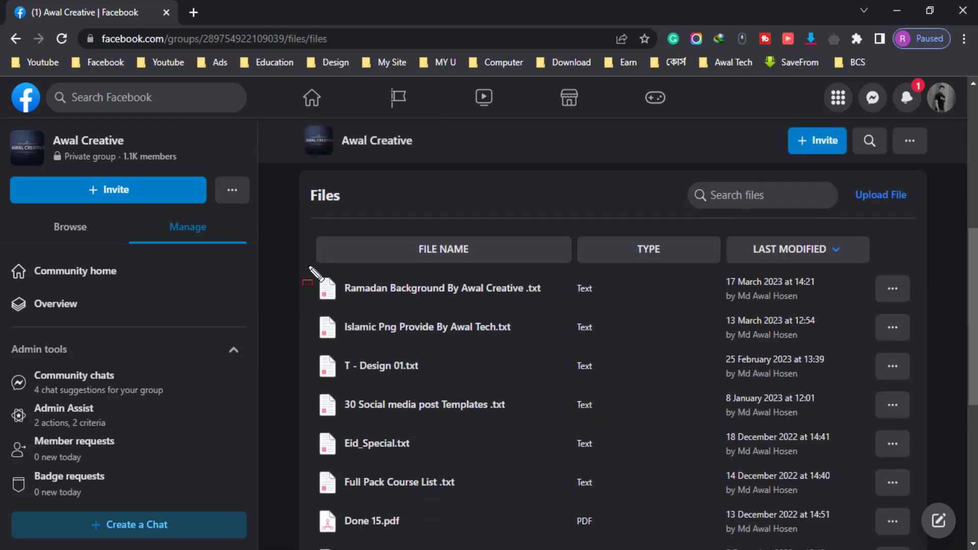
mouse_move(309, 267)
left_mouse_down()
mouse_move(723, 304)
mouse_move(925, 309)
left_mouse_up()
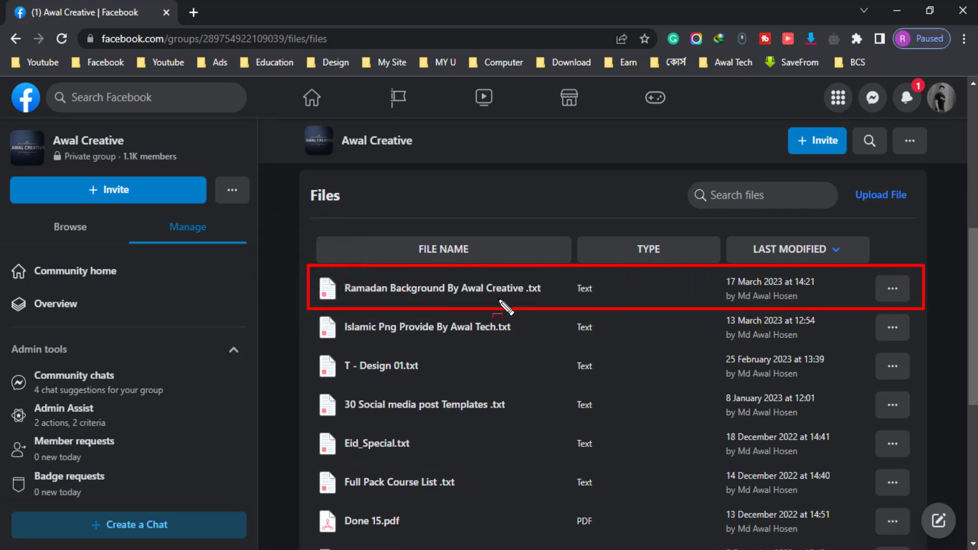
key("Escape")
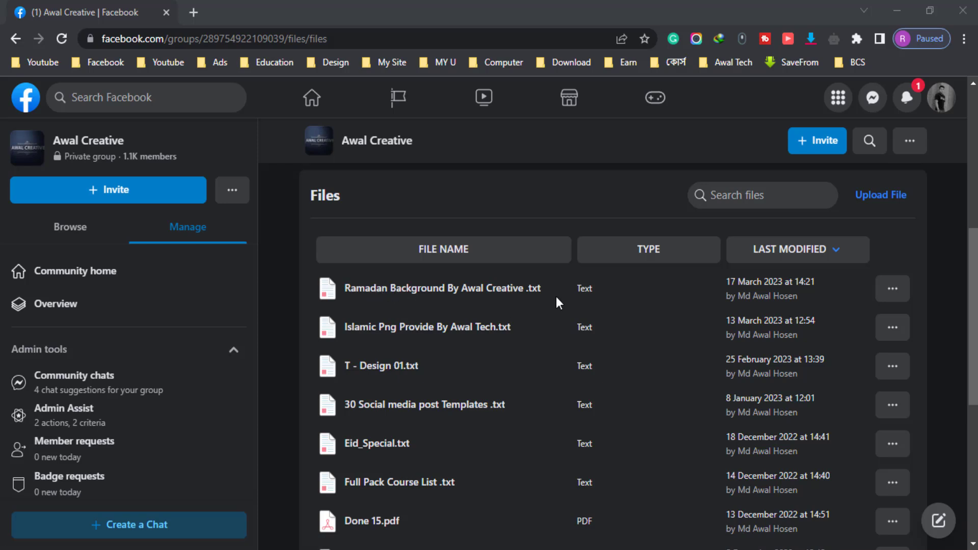
Download 'Ramadan Background By Awal Creative .txt' to the Desktop, replacing the existing file.
left_click(892, 292)
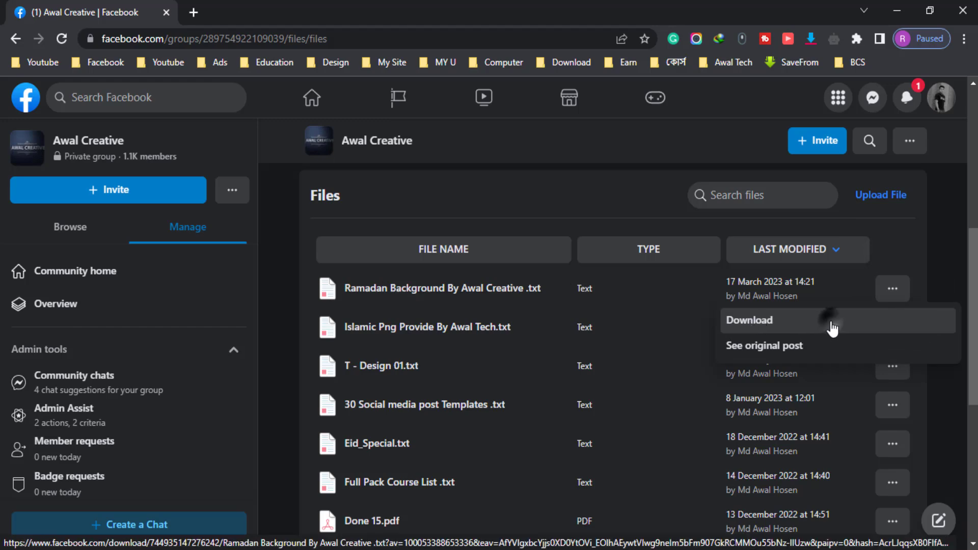
left_click(832, 329)
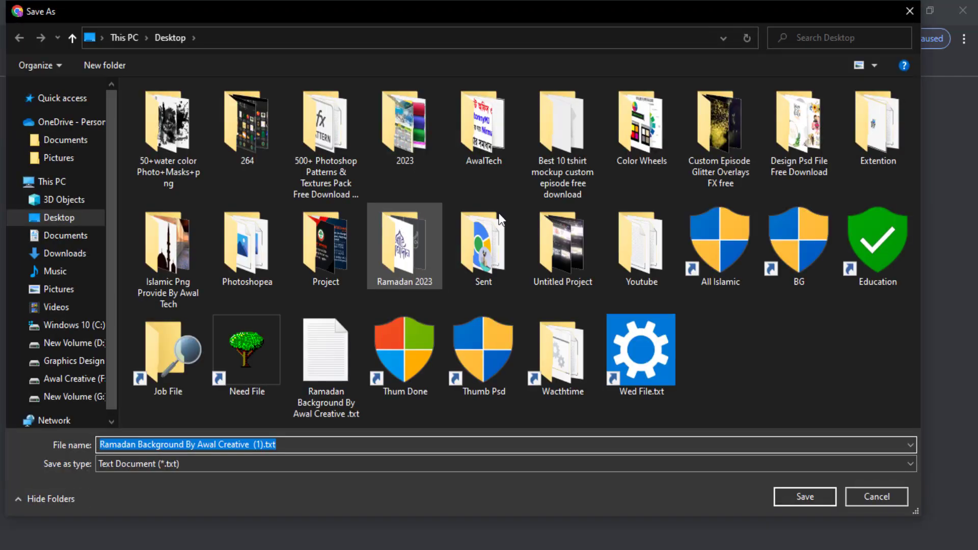
mouse_move(65, 235)
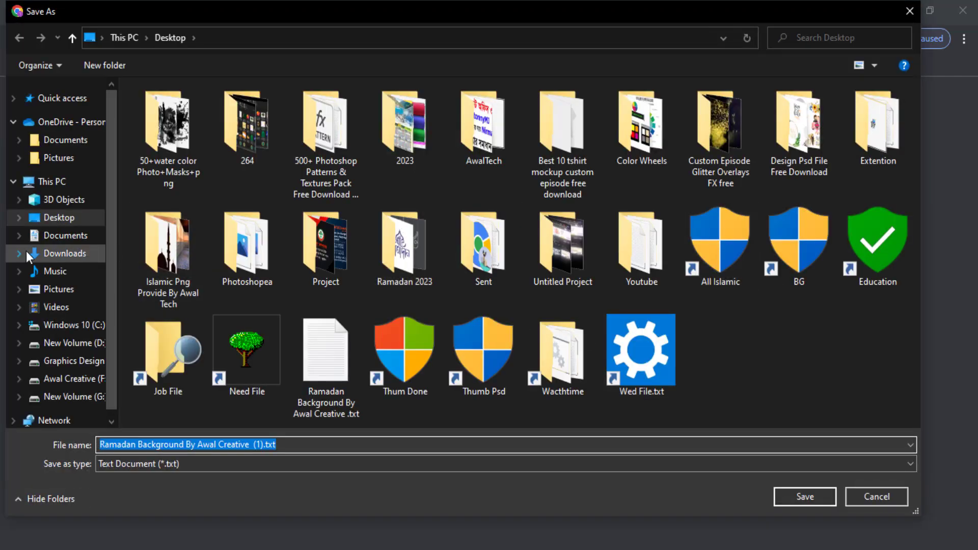
left_click(64, 218)
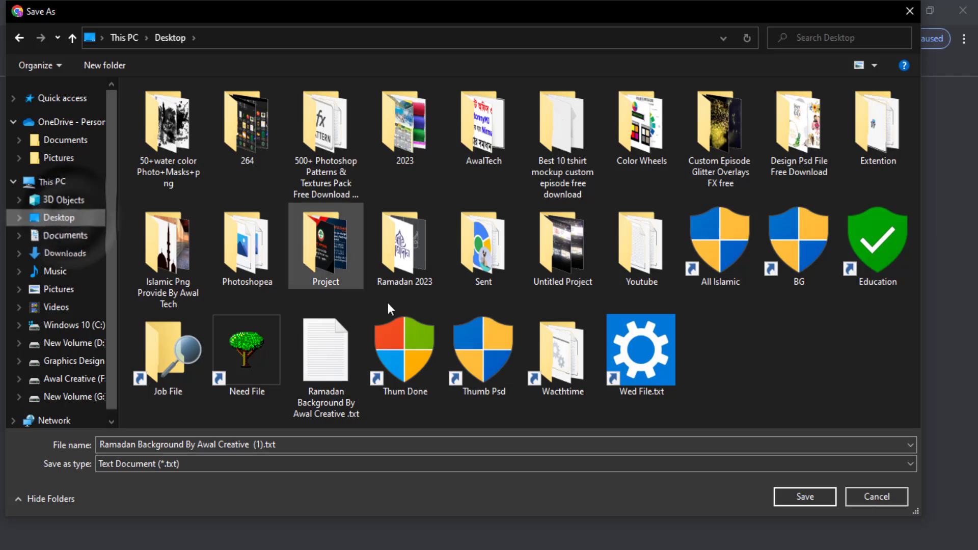
left_click(320, 359)
left_click(802, 494)
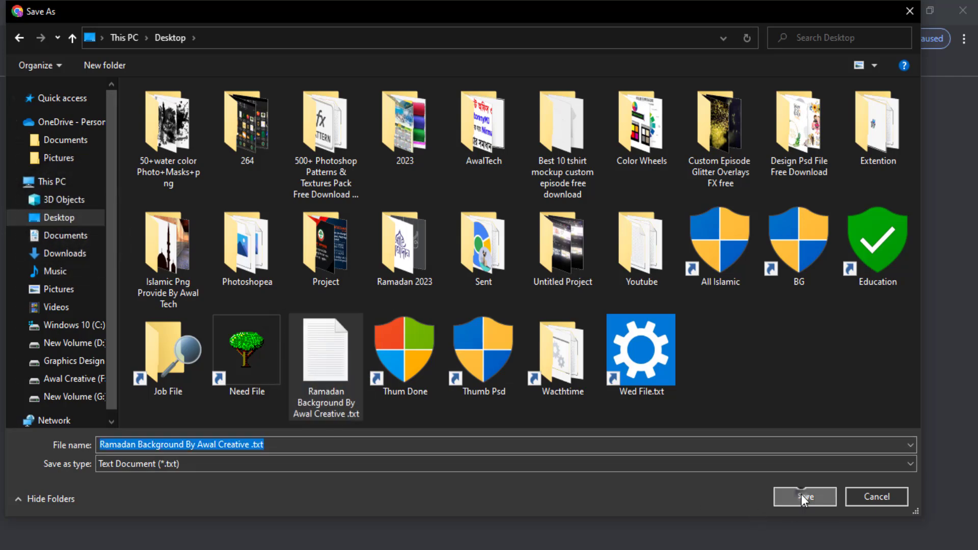
left_click(533, 287)
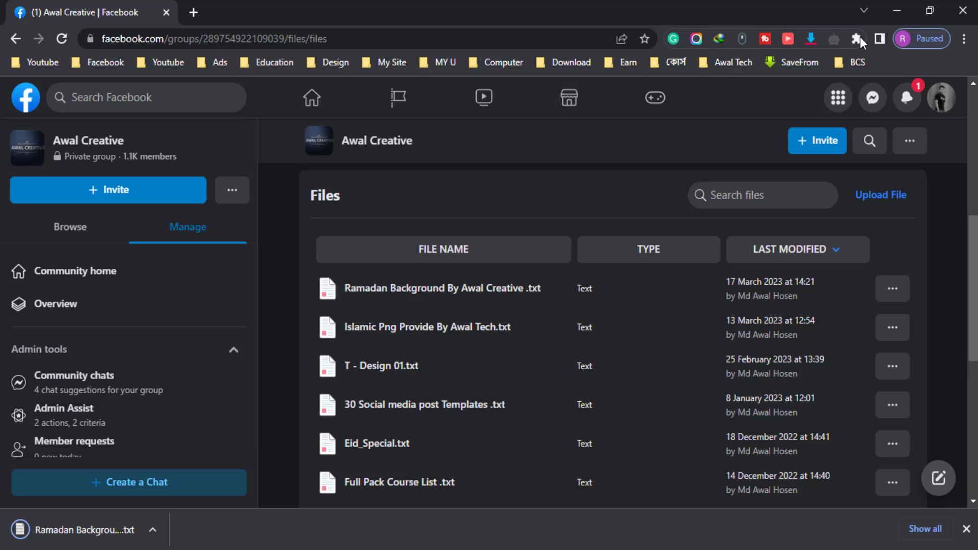
Open a blank browser tab, then open the downloaded Ramadan Background text file from the desktop.
left_click(196, 12)
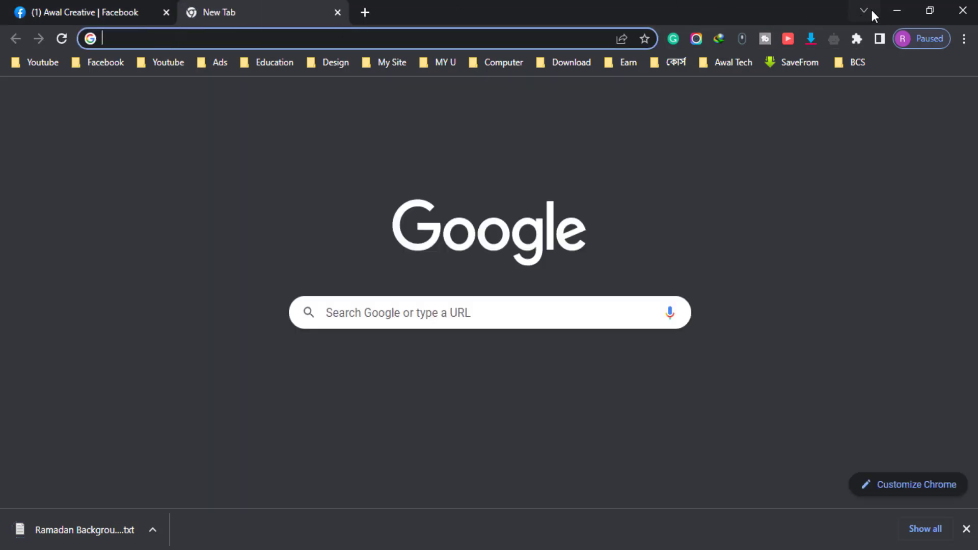
left_click(898, 11)
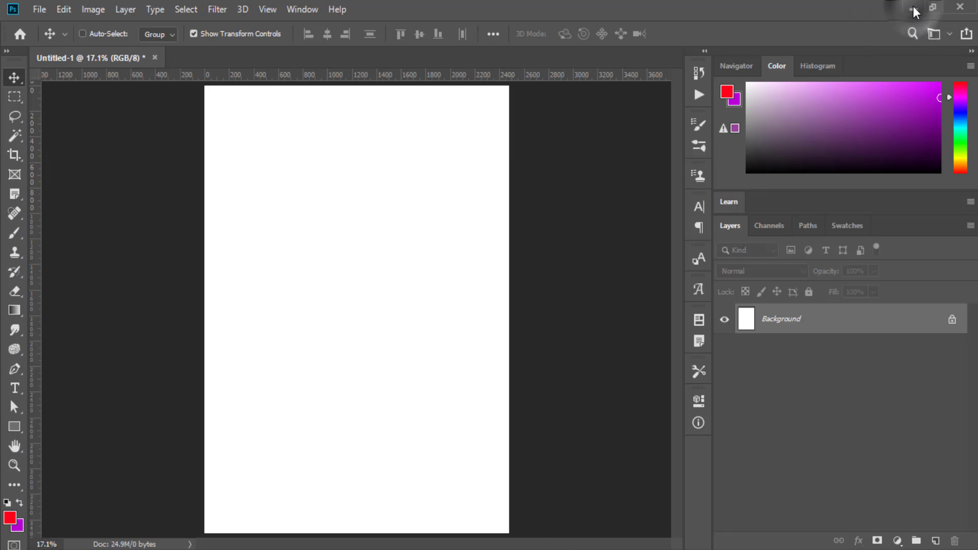
left_click(912, 8)
left_click_drag(241, 100, 246, 107)
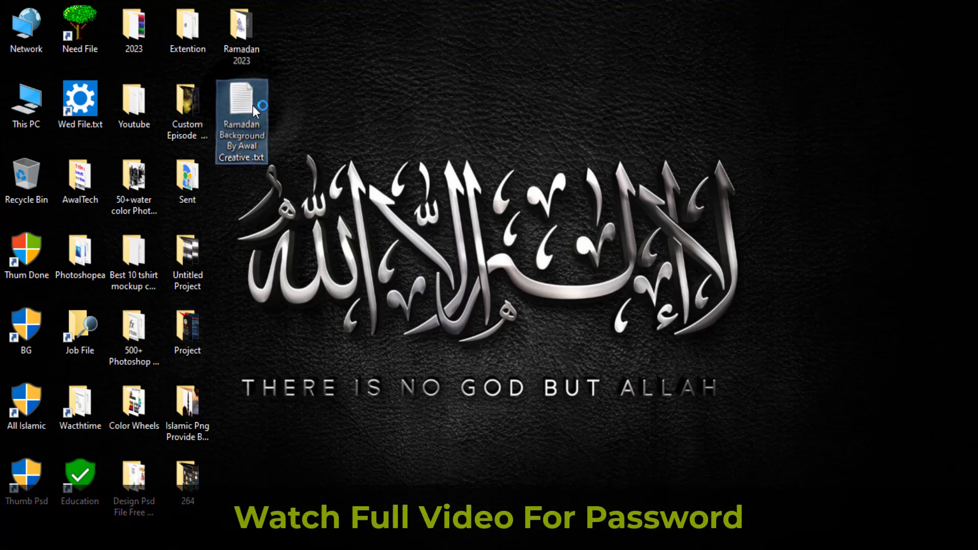
double_click(253, 106)
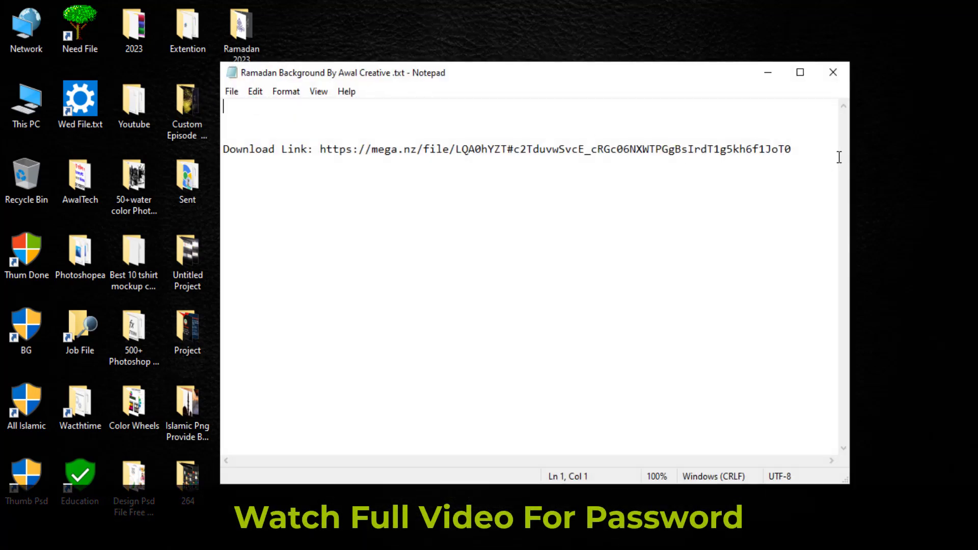
Copy the mega.nz download link from the text file.
left_click_drag(834, 151, 322, 162)
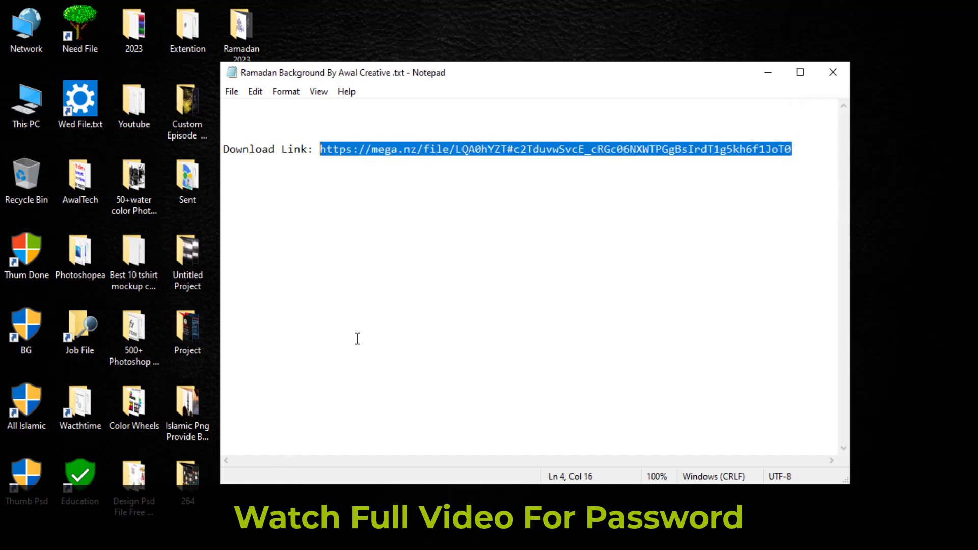
right_click(426, 146)
left_click(485, 194)
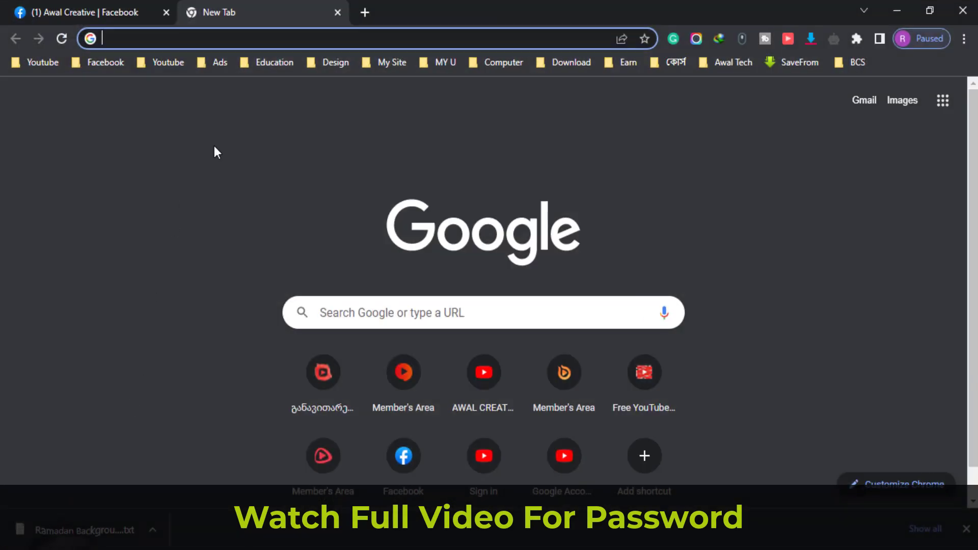
Go to the copied mega.nz link in the browser.
left_click(143, 39)
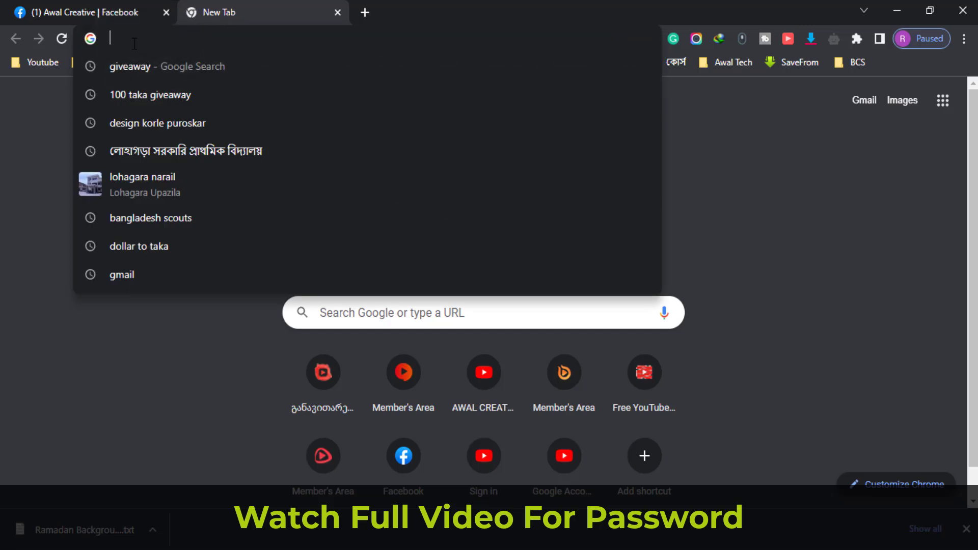
key("ctrl+v")
key("Return")
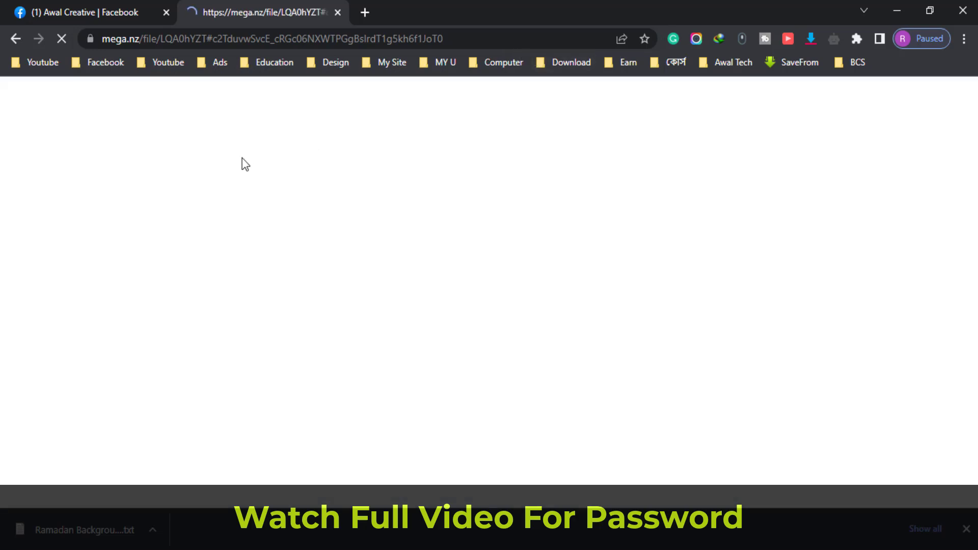
left_click(966, 531)
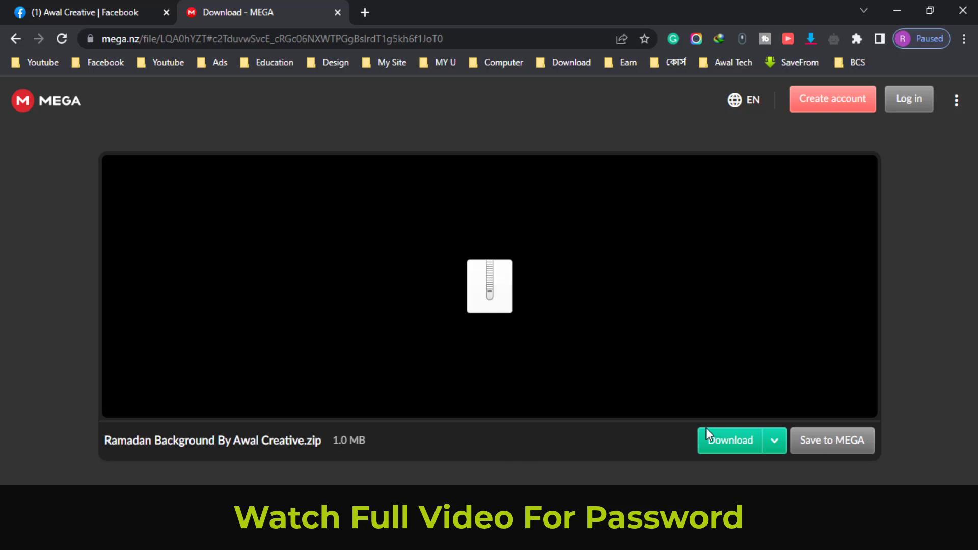
Download 'Ramadan Background By Awal Creative.zip' from MEGA to the Desktop.
left_click(732, 449)
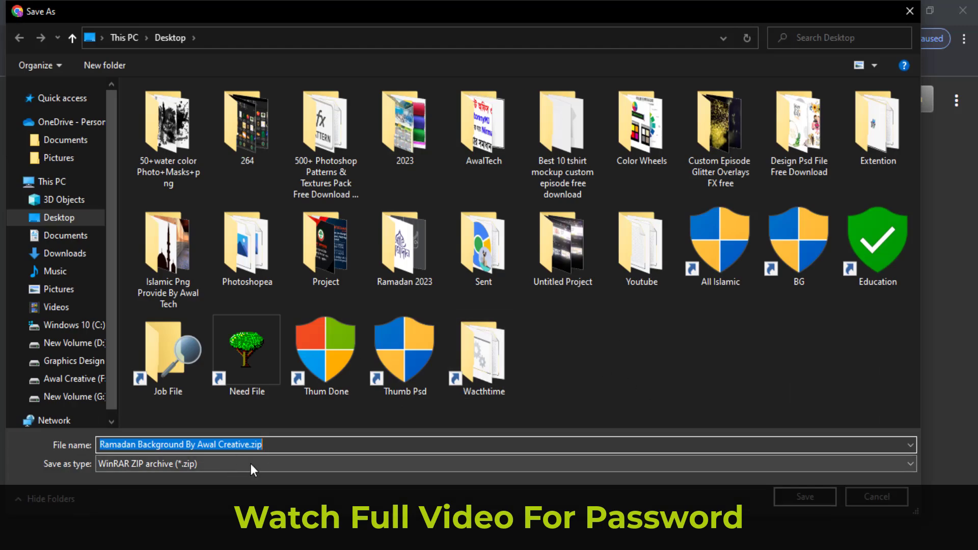
left_click(67, 217)
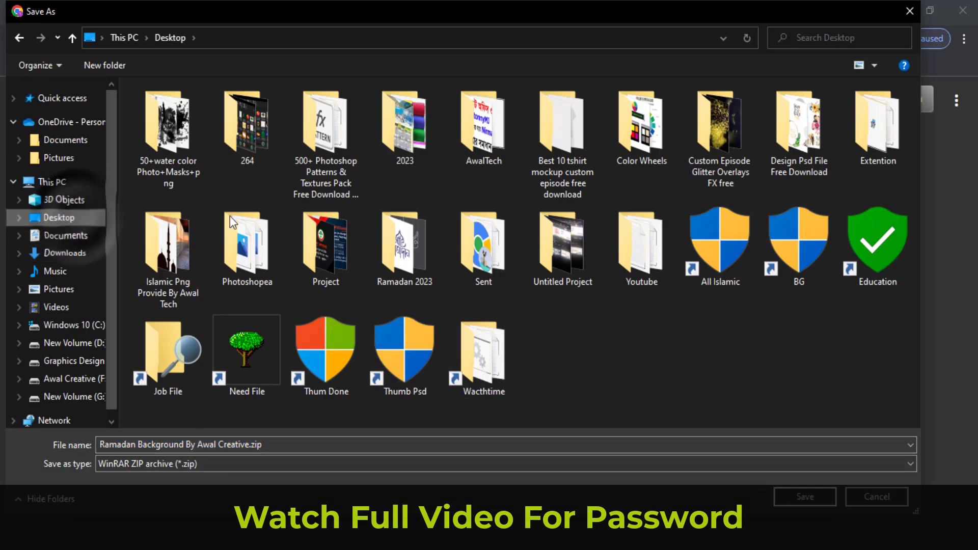
left_click(672, 344)
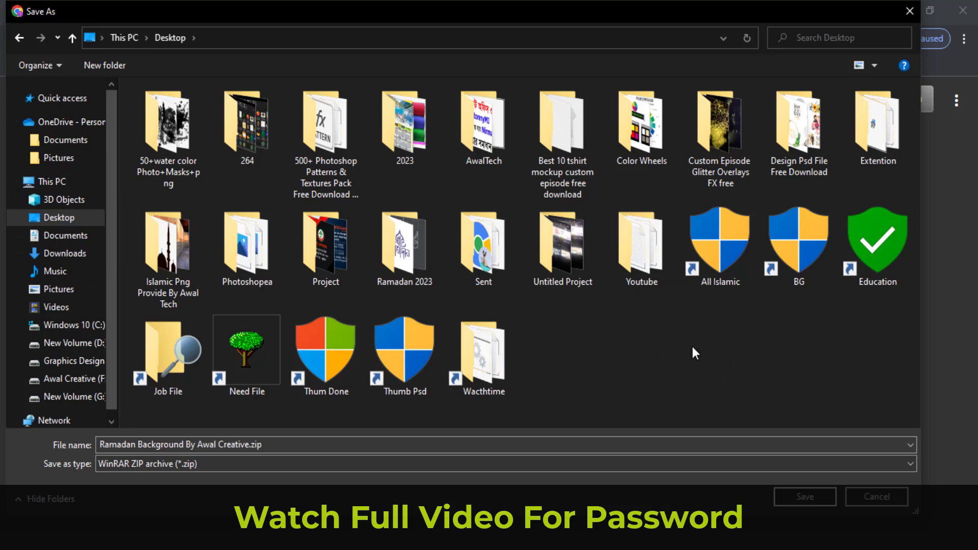
left_click(822, 493)
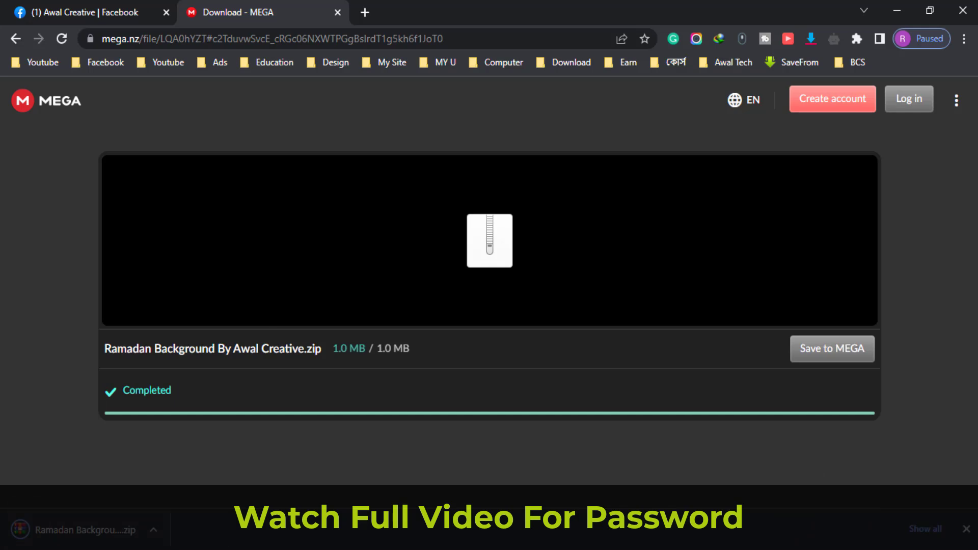
Close the browser while keeping the download, and close the Notepad window.
left_click(965, 529)
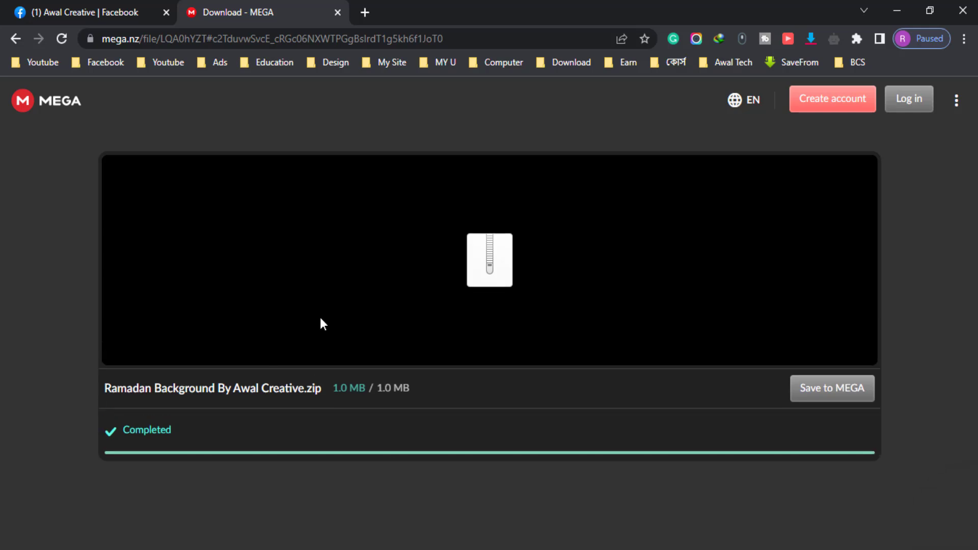
left_click(962, 6)
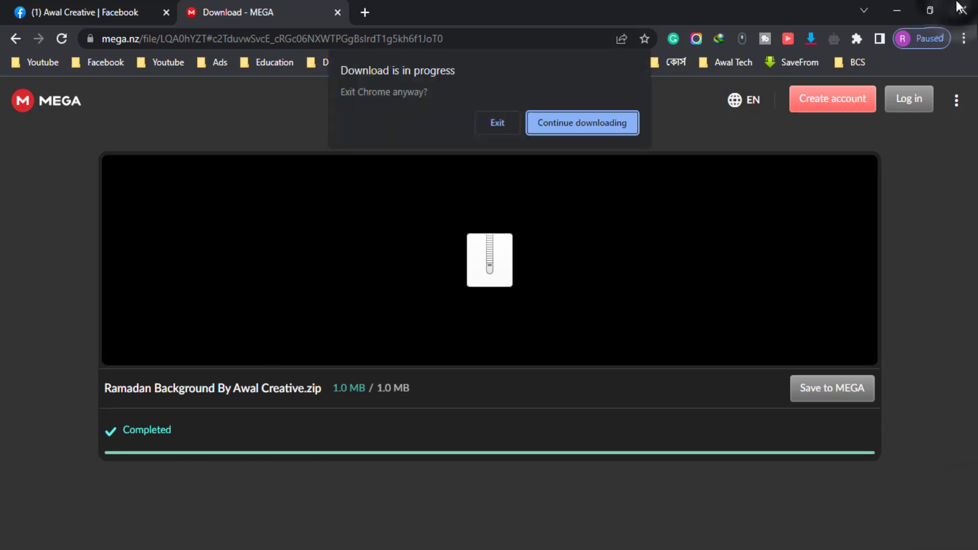
left_click(579, 123)
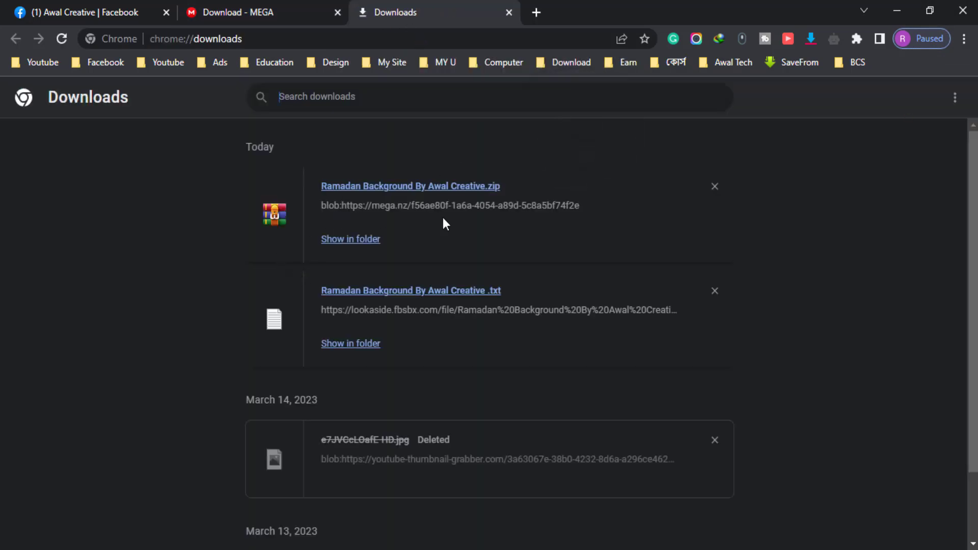
left_click(961, 11)
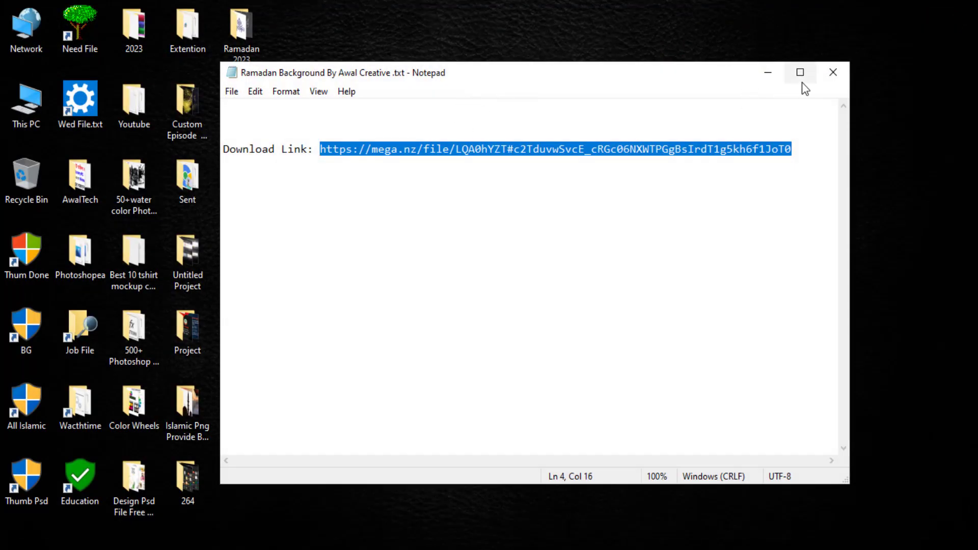
left_click(833, 72)
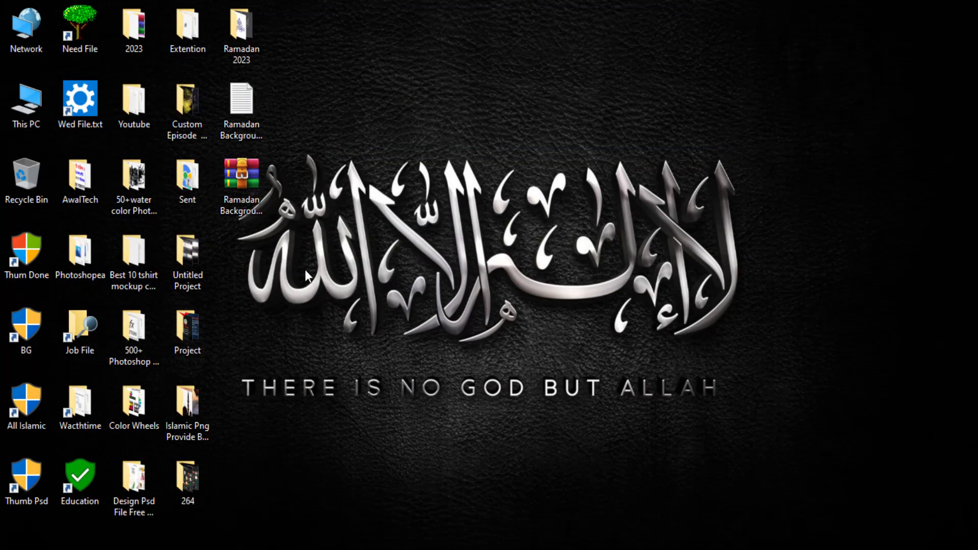
Extract the Ramadan Background zip onto the desktop with WinRAR, entering the archive password.
left_click(236, 181)
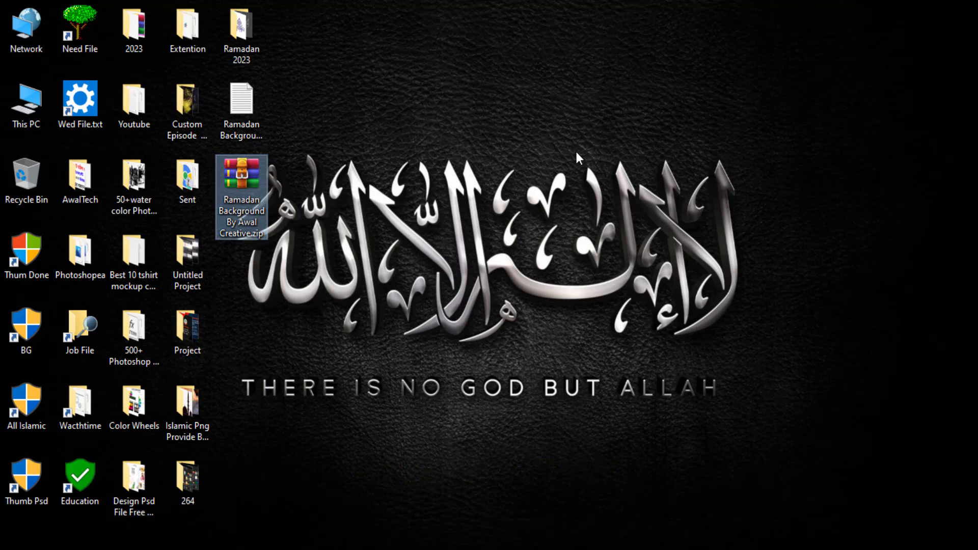
mouse_move(241, 176)
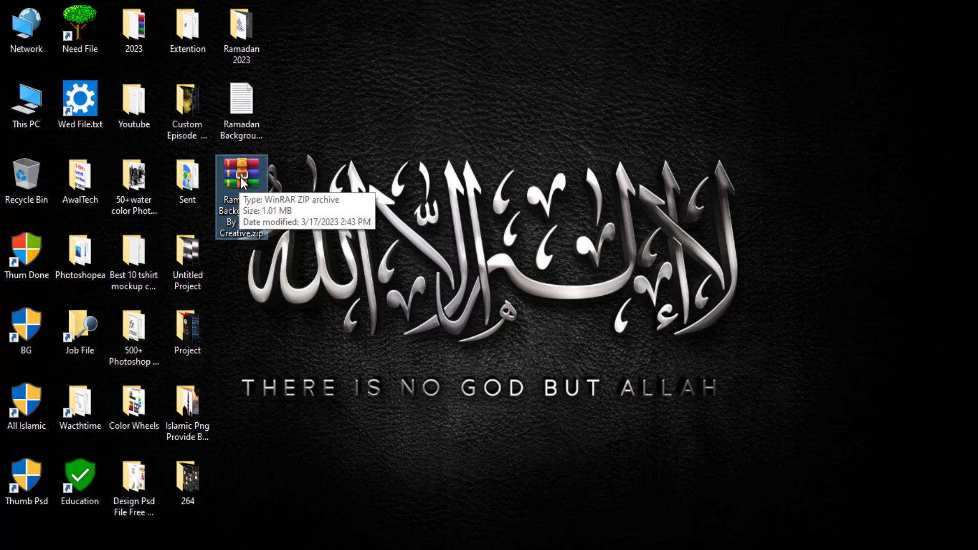
left_click_drag(240, 177, 245, 180)
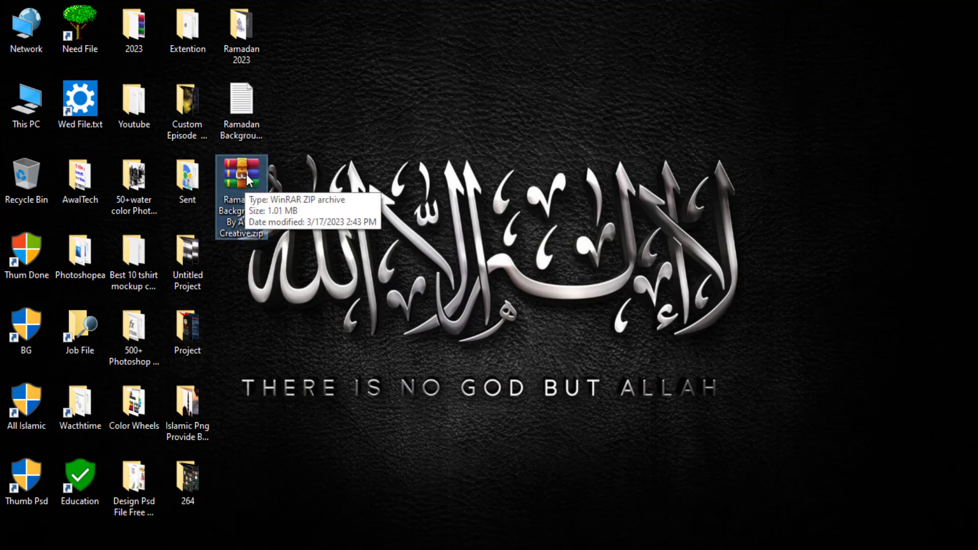
mouse_move(246, 174)
left_mouse_down()
mouse_move(225, 177)
mouse_move(237, 169)
left_mouse_up()
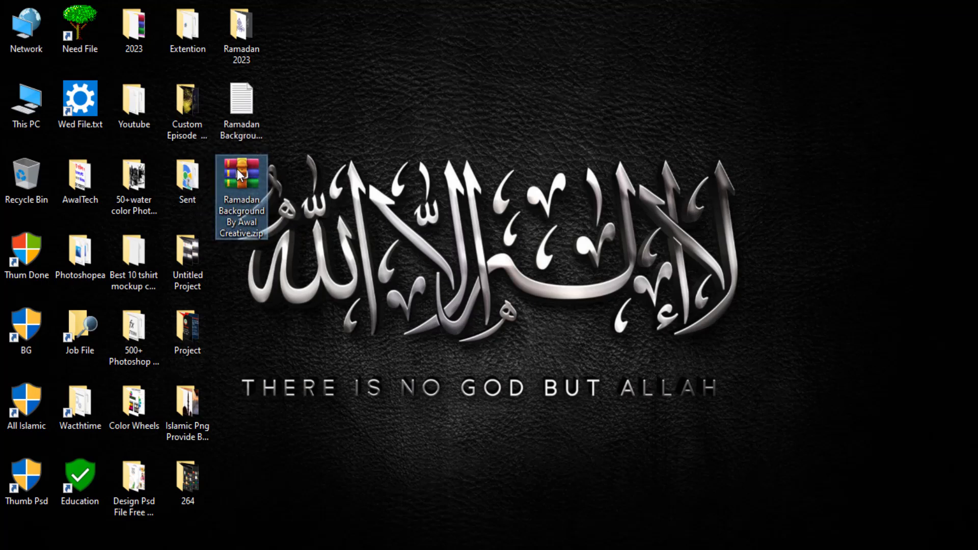
right_click(237, 169)
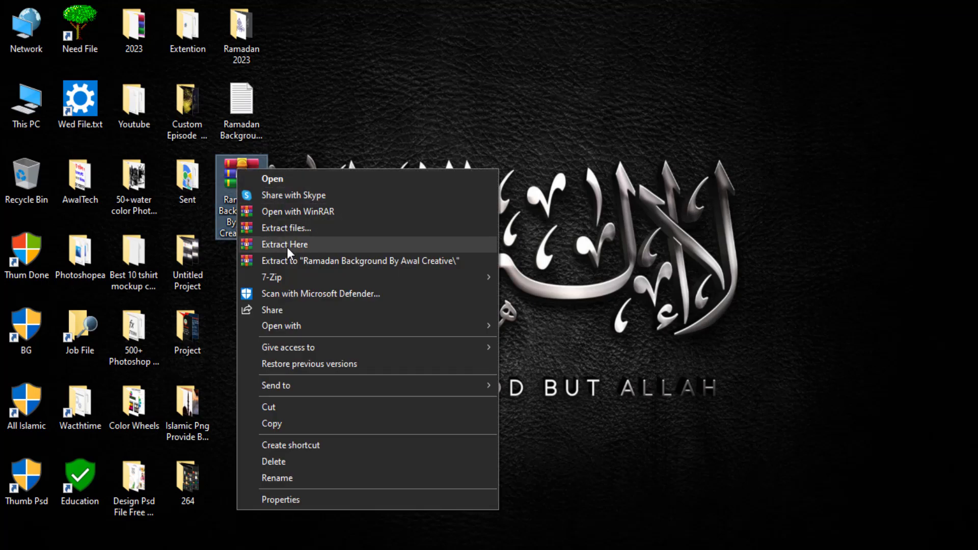
left_click(462, 245)
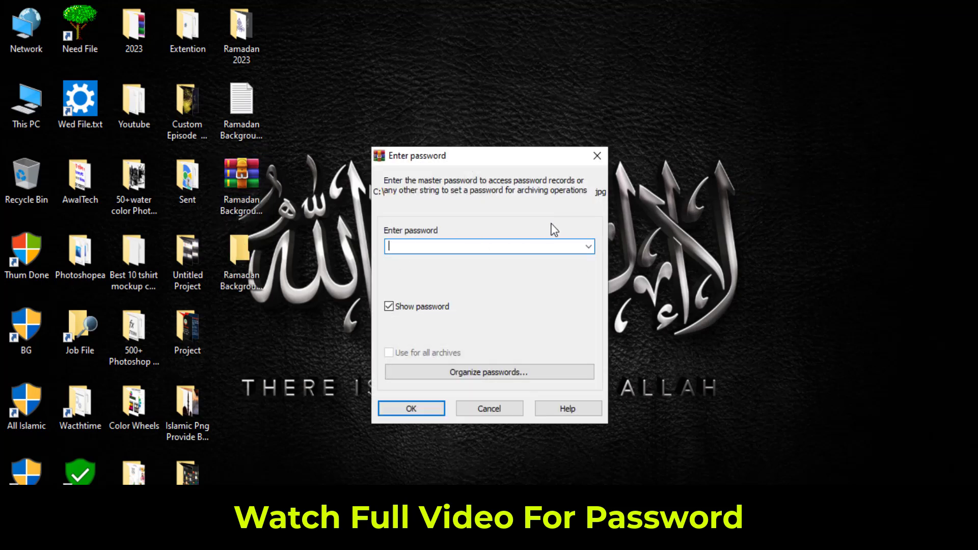
left_click(389, 307)
left_click(426, 415)
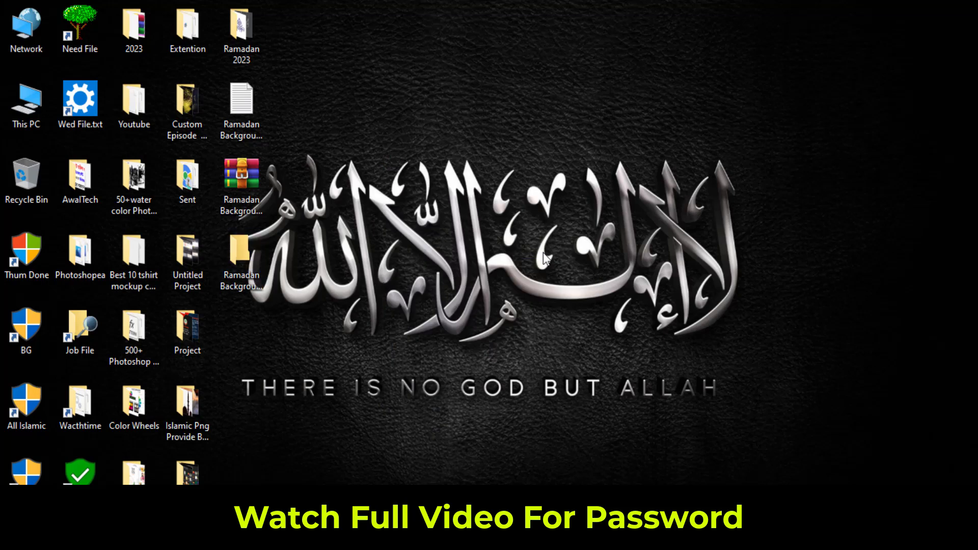
left_click(244, 257)
Open the extracted Ramadan Background folder and pick image (35).jpg with the blue crescent and lantern.
double_click(243, 249)
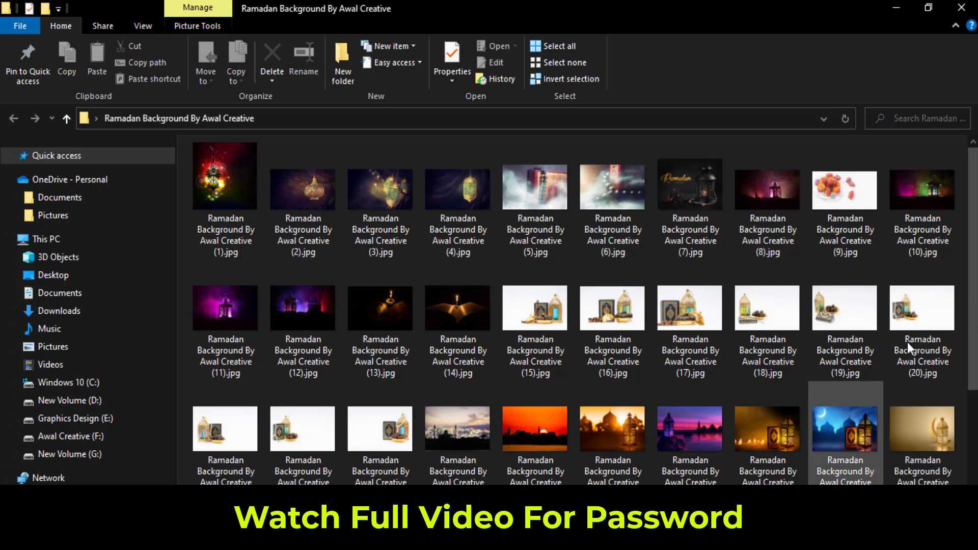
scroll(974, 181, "down", 4)
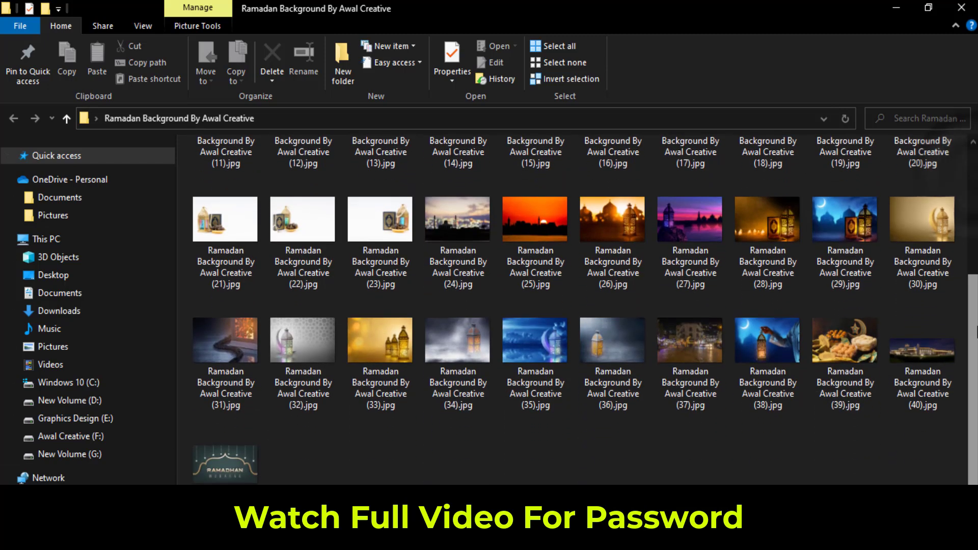
scroll(974, 239, "up", 3)
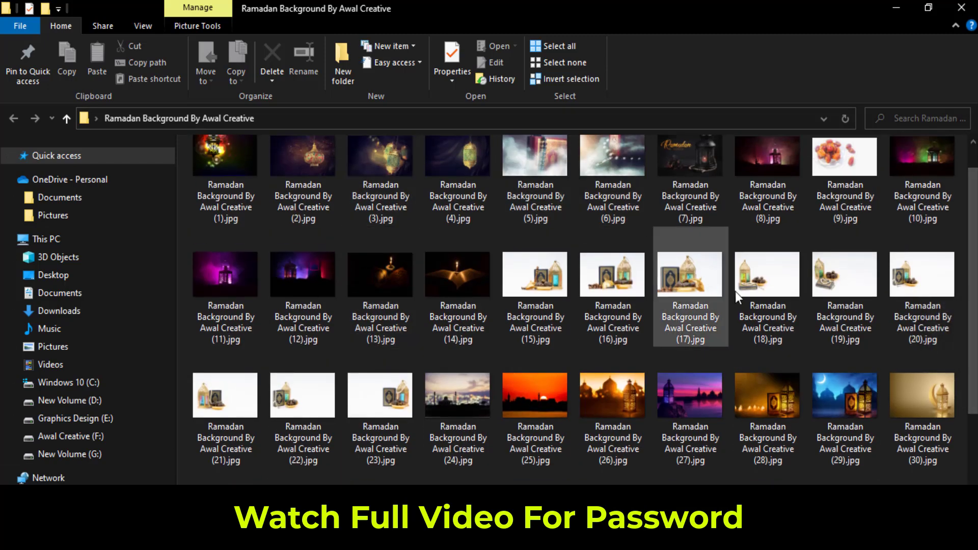
scroll(846, 397, "down", 2)
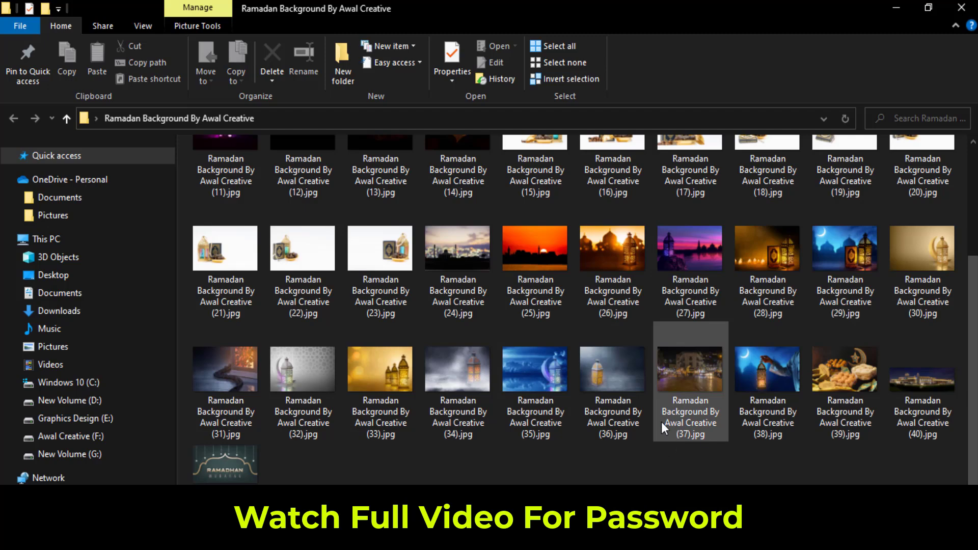
left_click(535, 355)
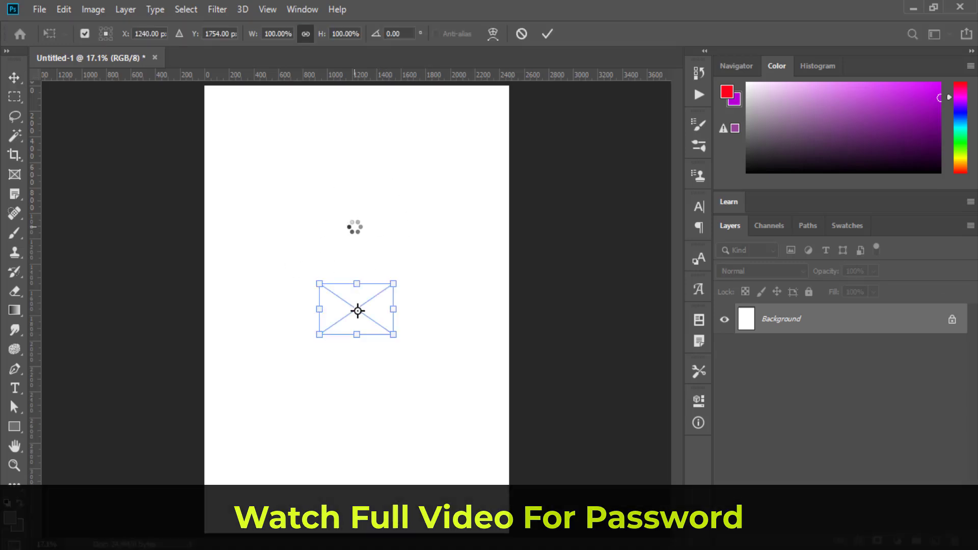
Place image (35).jpg across the top of the poster and give it a layer mask.
left_click_drag(357, 280, 357, 122)
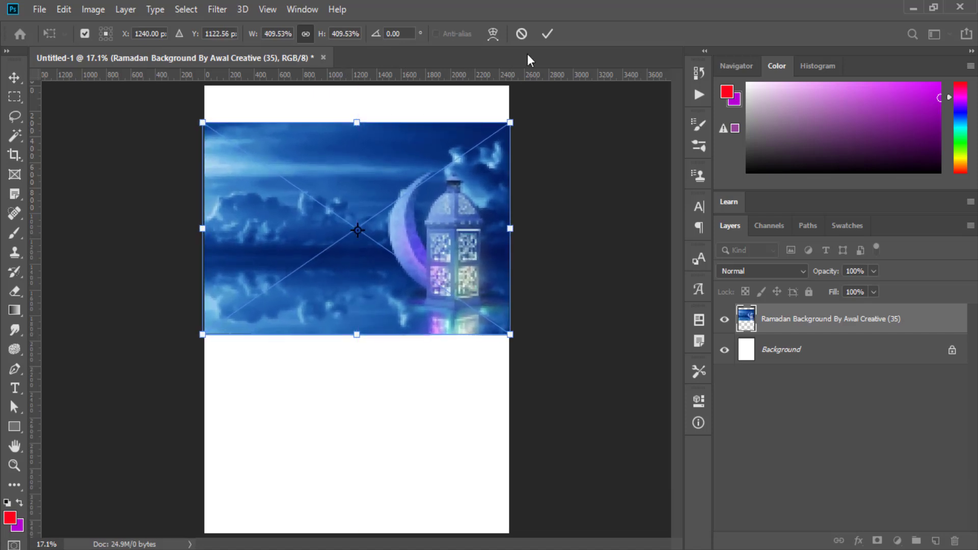
left_click(547, 34)
left_click_drag(426, 273, 414, 196)
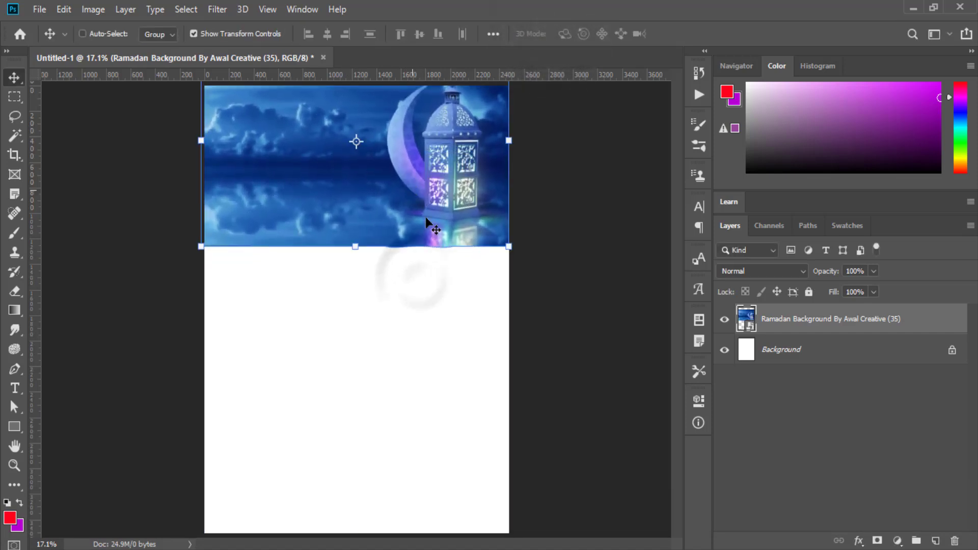
left_click_drag(370, 158, 417, 192)
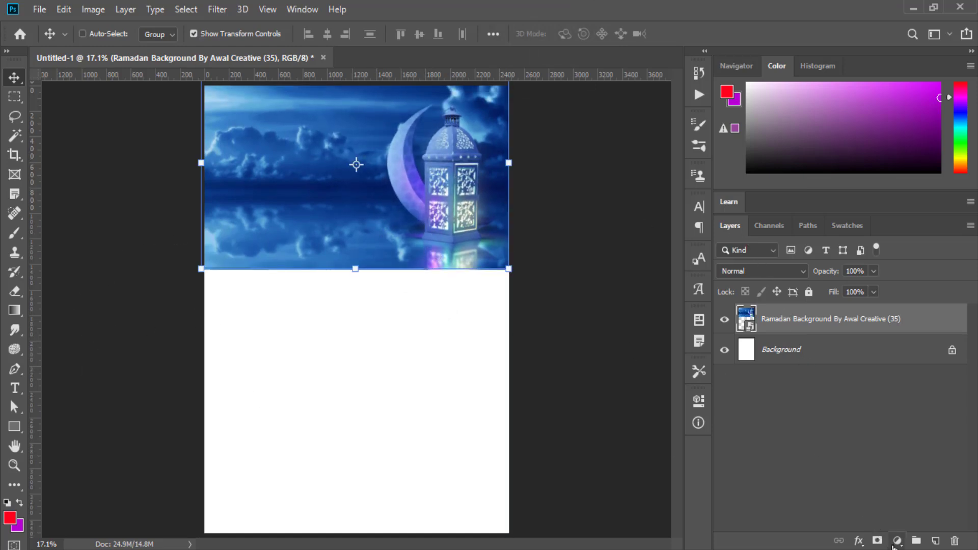
left_click(878, 541)
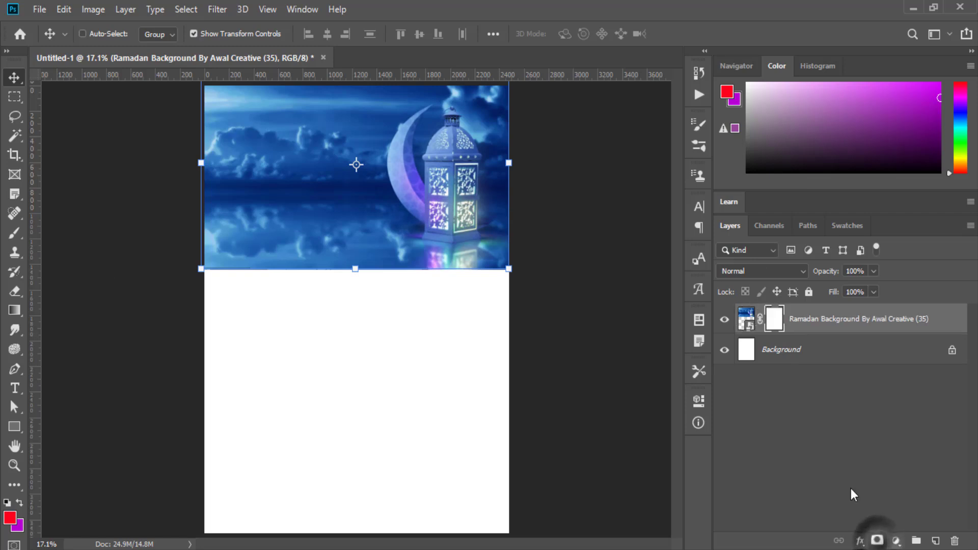
Drag 23%-opacity gradients on the photo's mask so its lower part fades into white.
left_click(15, 312)
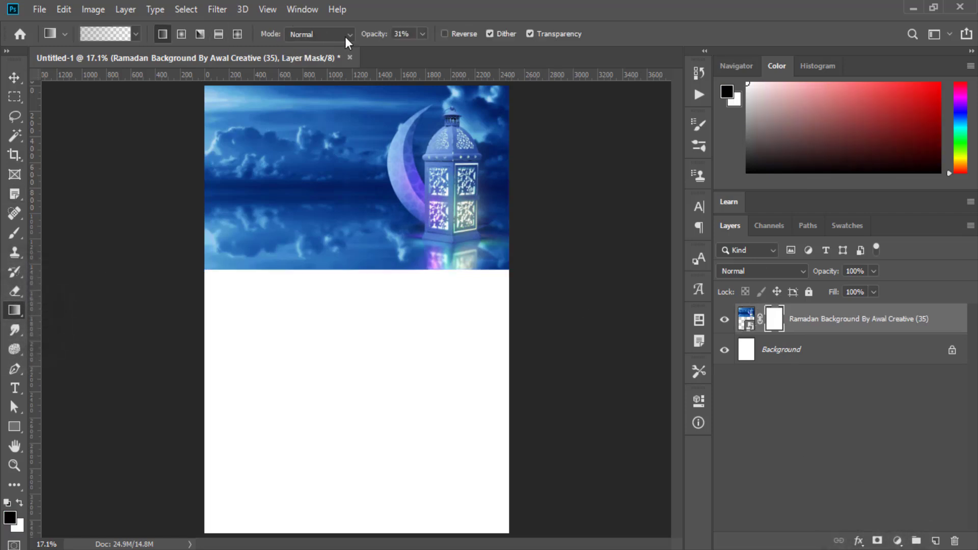
left_click_drag(421, 40, 415, 53)
left_click_drag(354, 335, 355, 209)
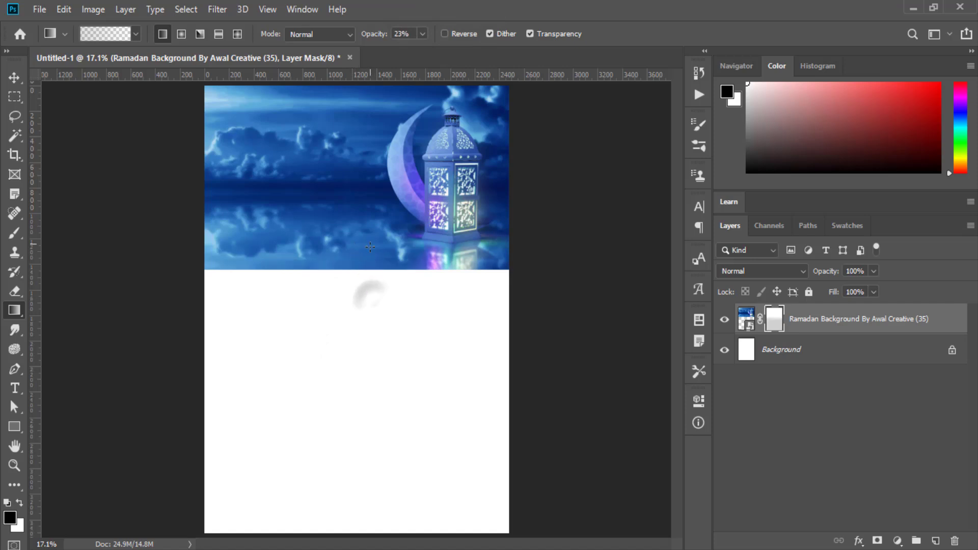
mouse_move(366, 301)
left_mouse_down()
mouse_move(371, 216)
mouse_move(352, 258)
left_mouse_up()
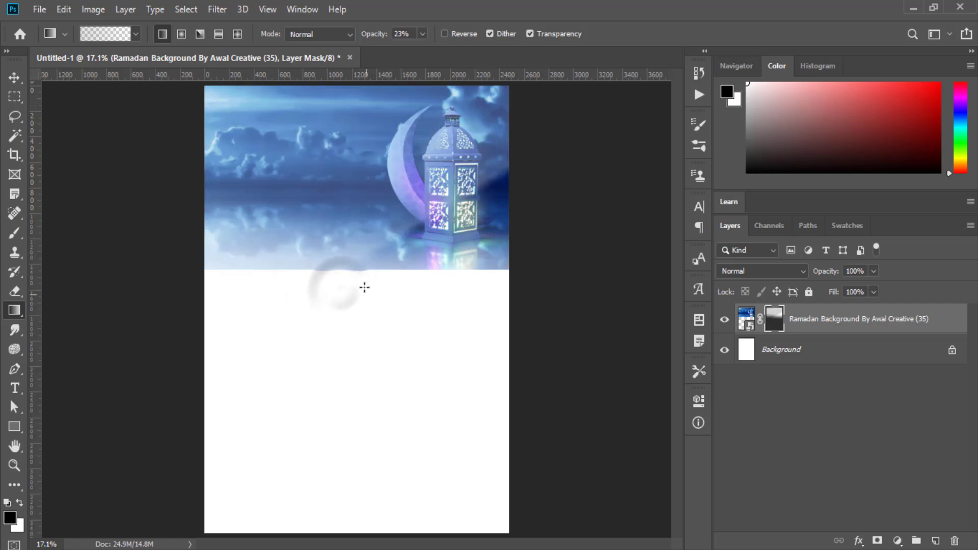
mouse_move(379, 305)
left_mouse_down()
mouse_move(379, 262)
mouse_move(416, 264)
left_mouse_up()
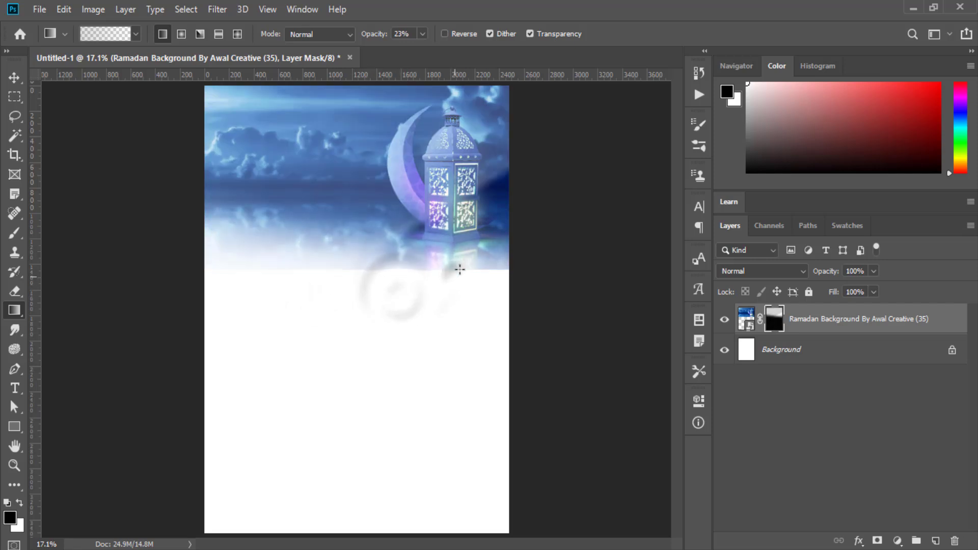
mouse_move(489, 291)
left_mouse_down()
mouse_move(469, 284)
mouse_move(496, 287)
mouse_move(497, 277)
left_mouse_up()
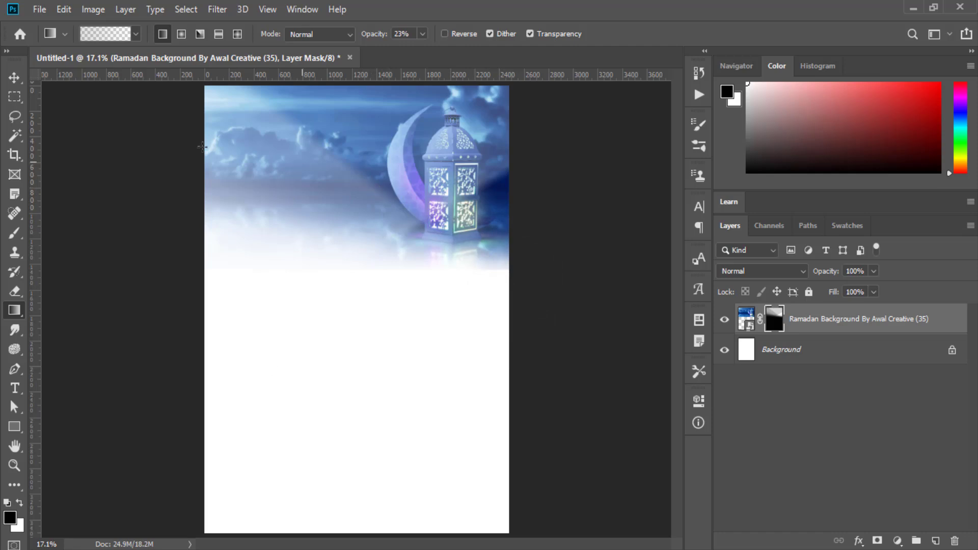
left_click(14, 78)
left_click(806, 423)
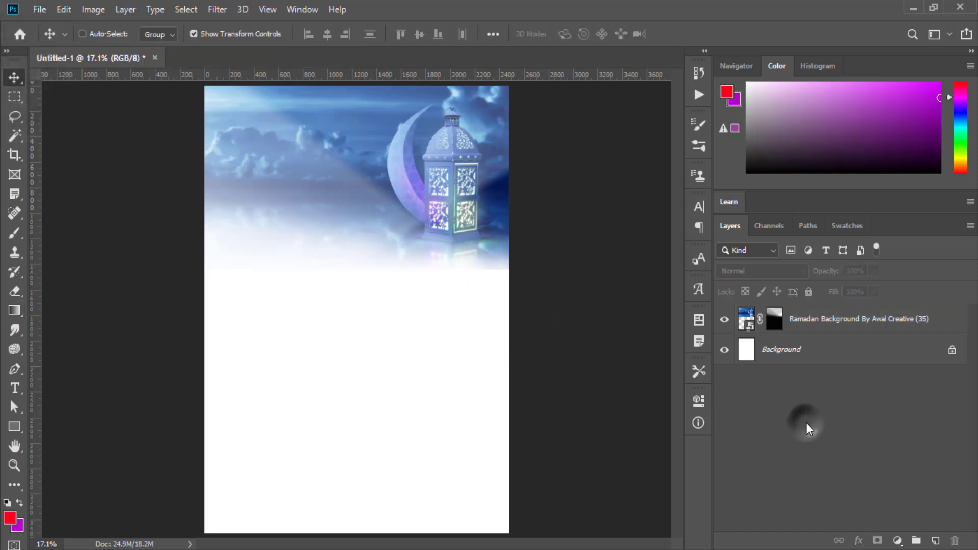